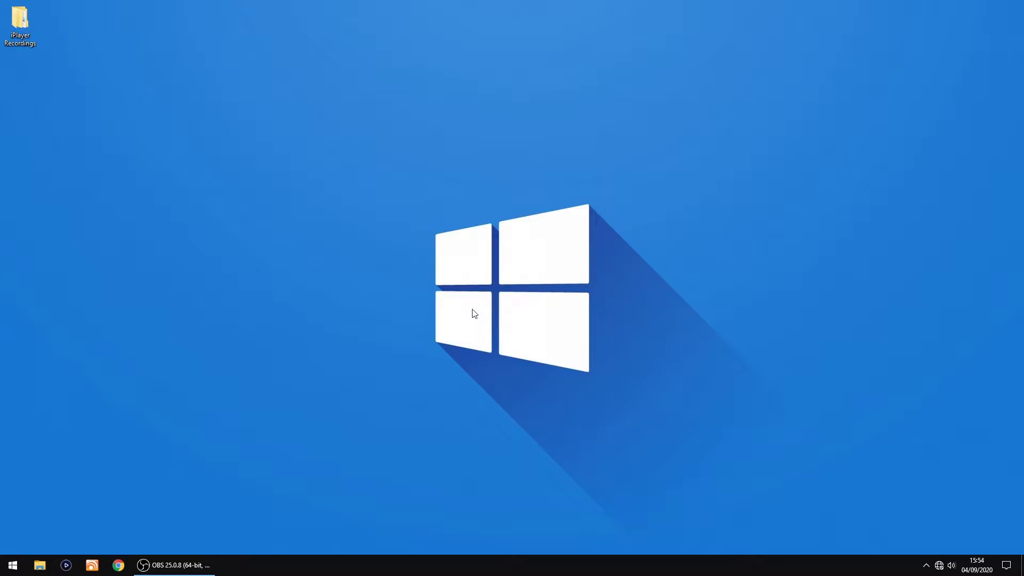
Step: Launch Raspberry Pi Imager and select the custom image piCorePlayer6.1.0.img from Downloads\piCorePlayer6.1.0
click(12, 565)
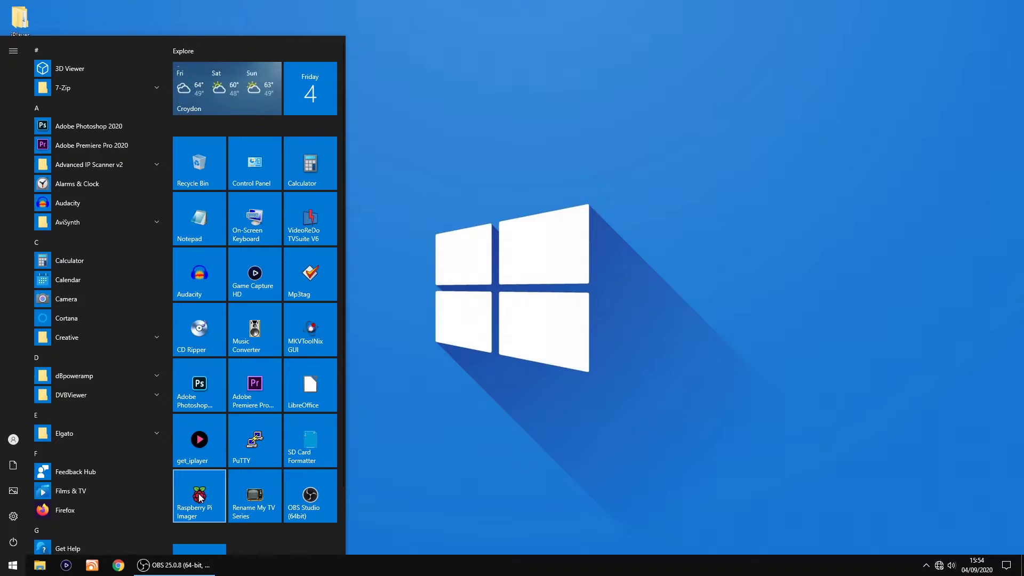
click(200, 497)
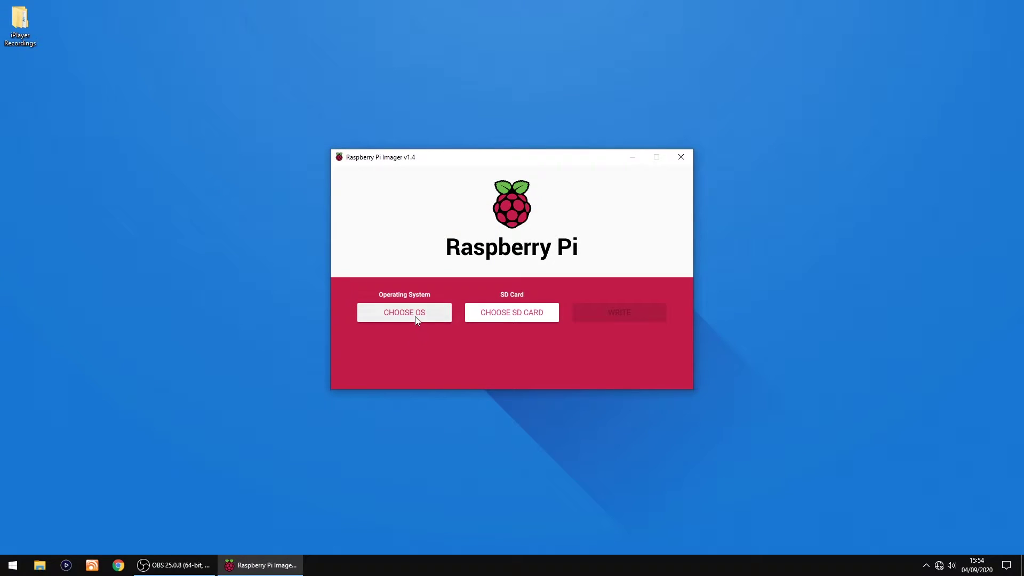
click(415, 316)
scroll(431, 260, down, 1)
scroll(432, 260, down, 3)
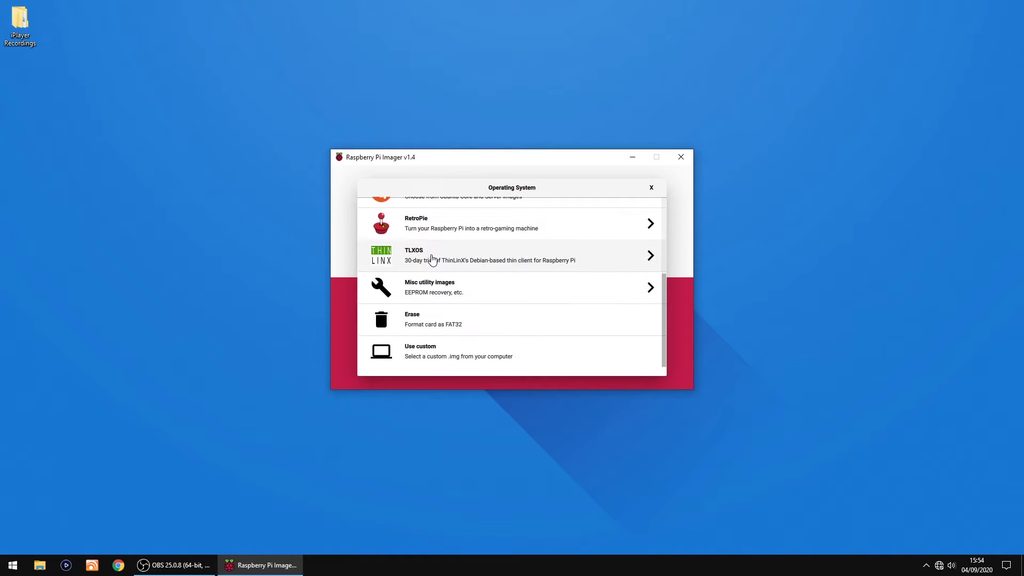
click(435, 354)
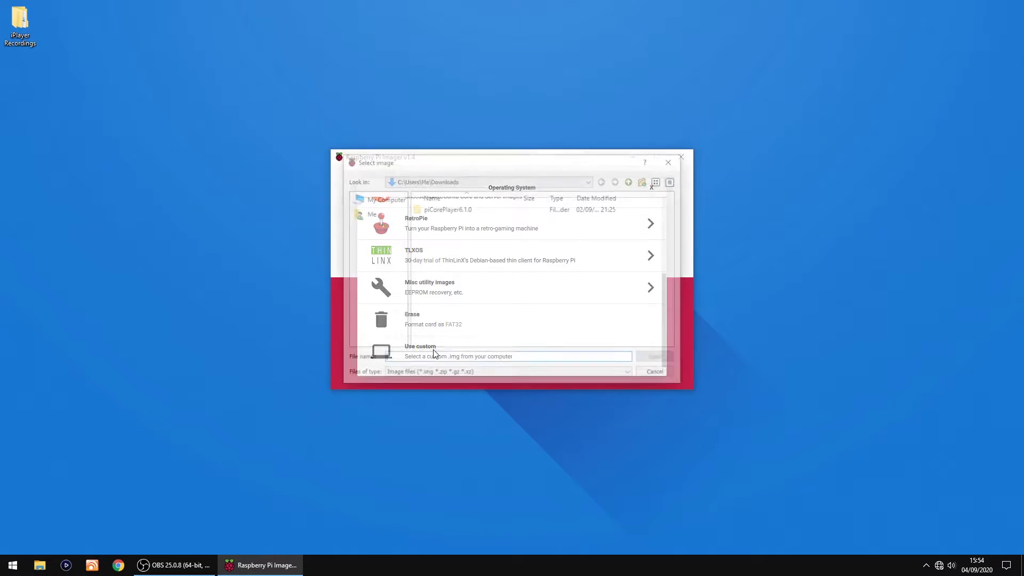
double_click(441, 210)
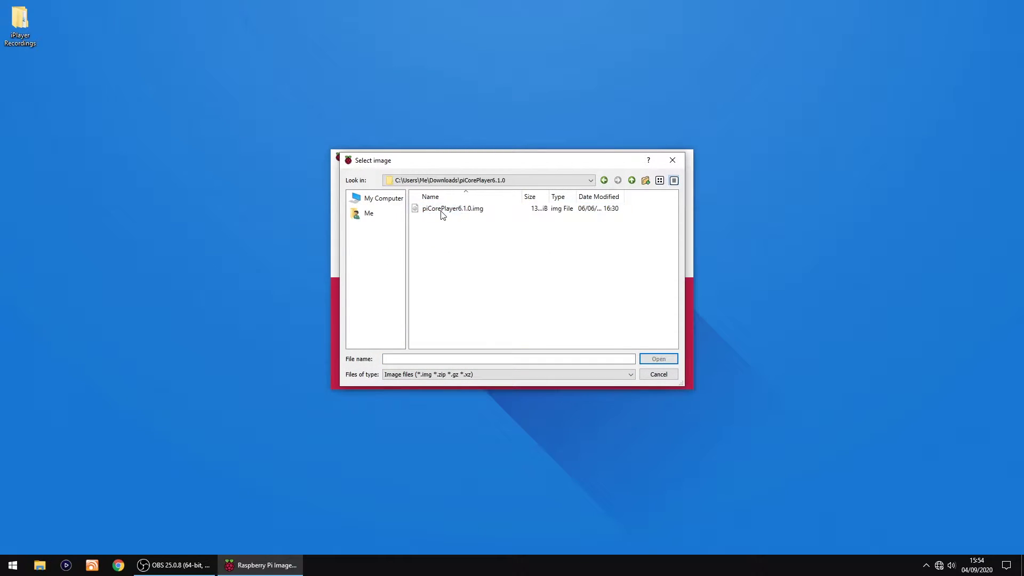
double_click(441, 209)
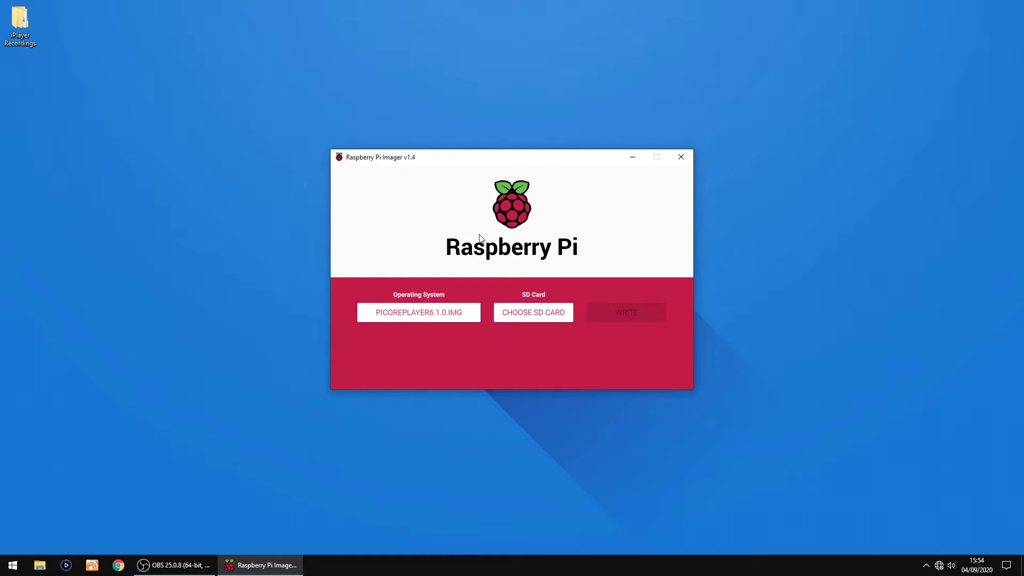
Step: Write piCorePlayer6.1.0.img to the 32 GB Generic STORAGE DEVICE, confirming the erase and dismissing the success message
click(534, 311)
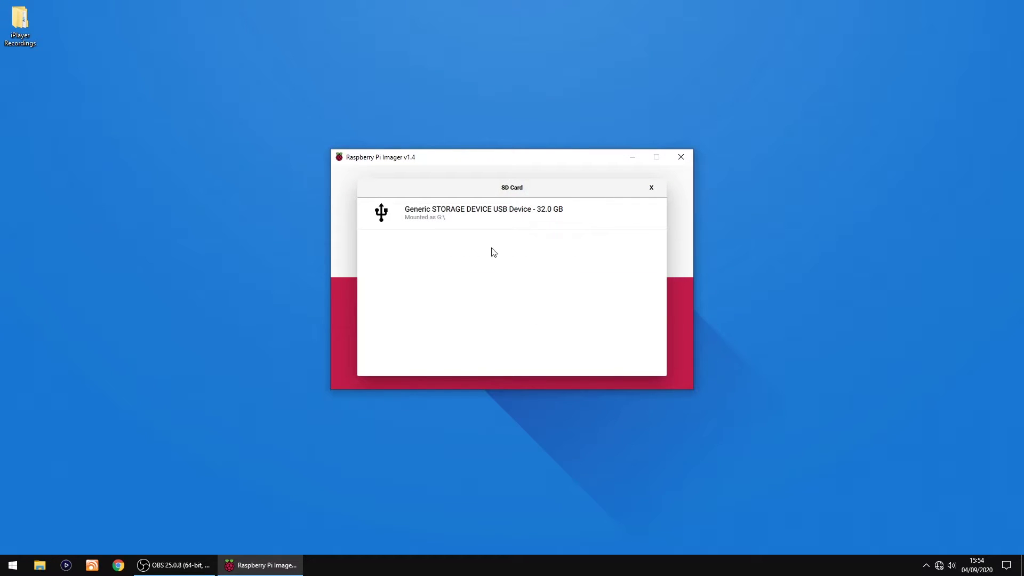
click(481, 221)
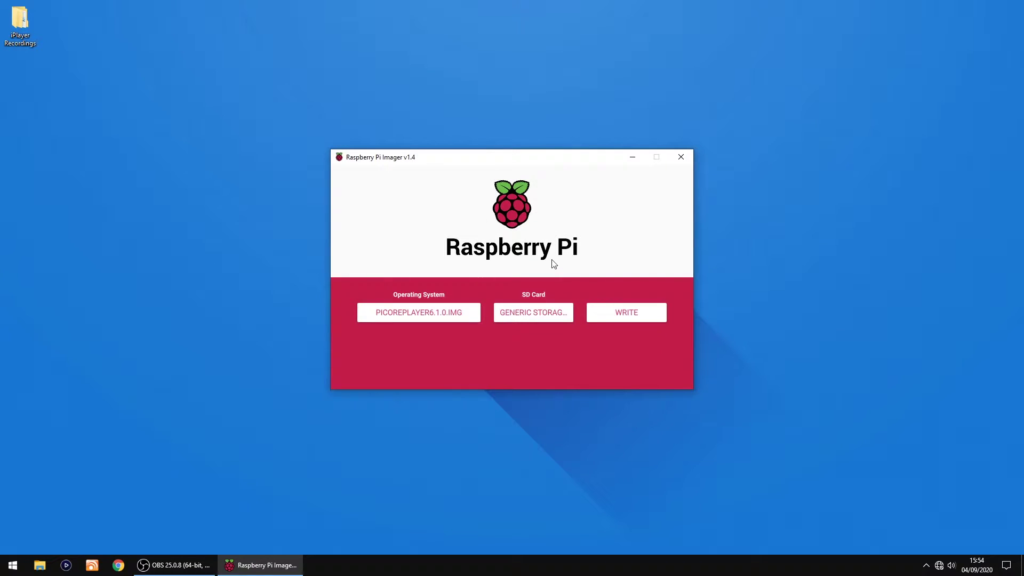
click(619, 313)
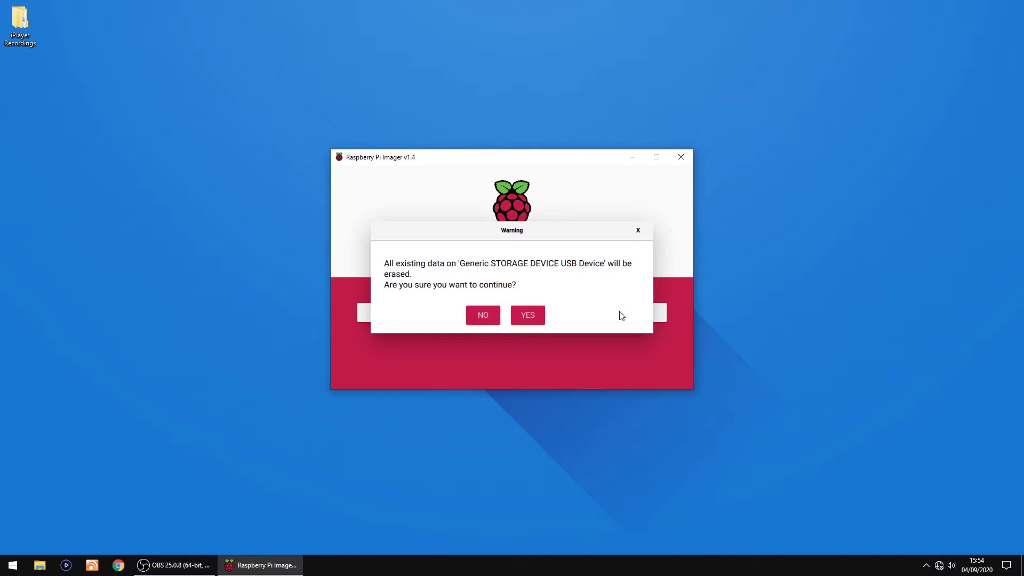
click(529, 316)
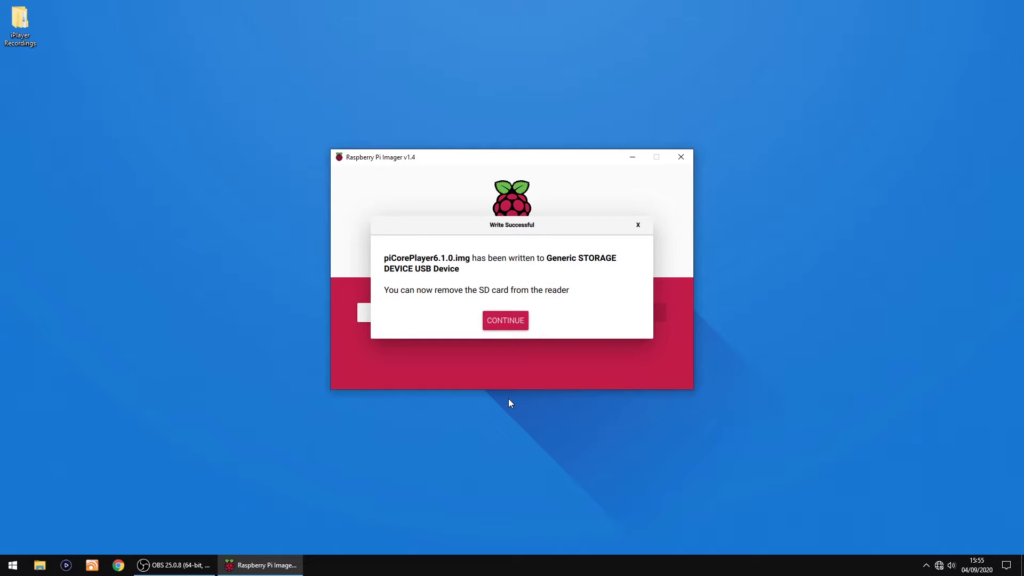
click(508, 327)
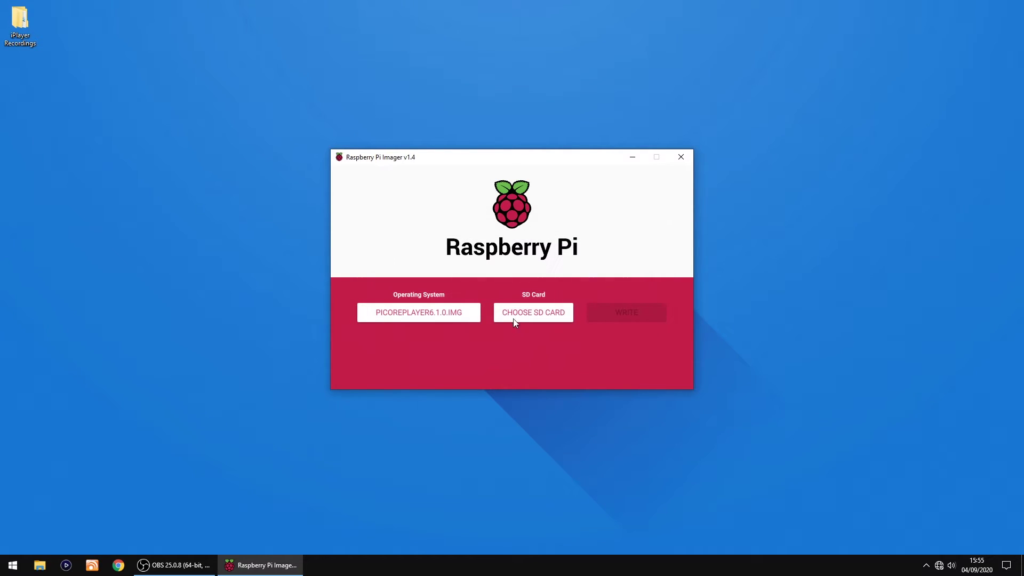
Step: Close the imager, open a blank Notepad document, and bring up Google Chrome
click(683, 156)
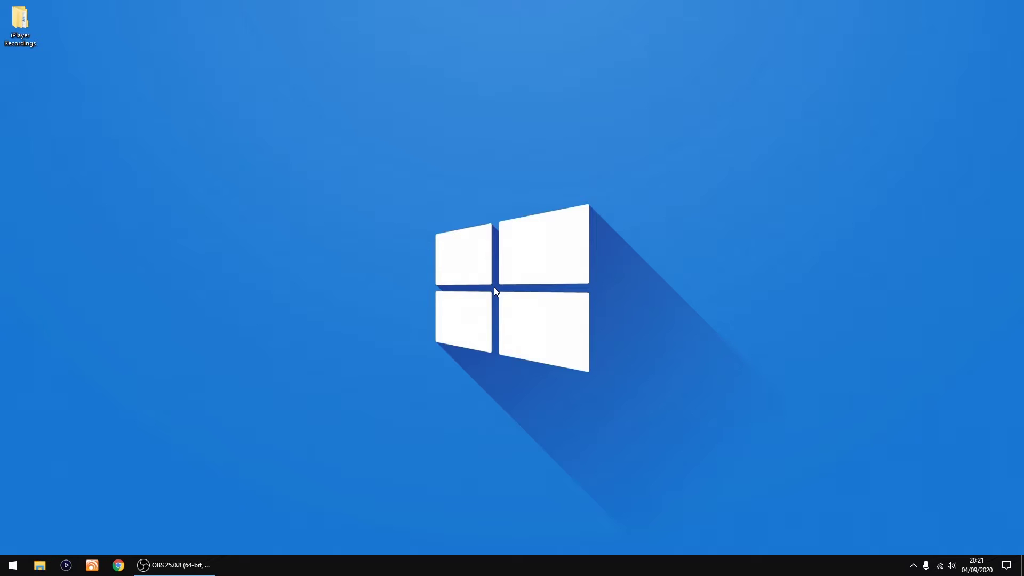
click(13, 565)
click(200, 225)
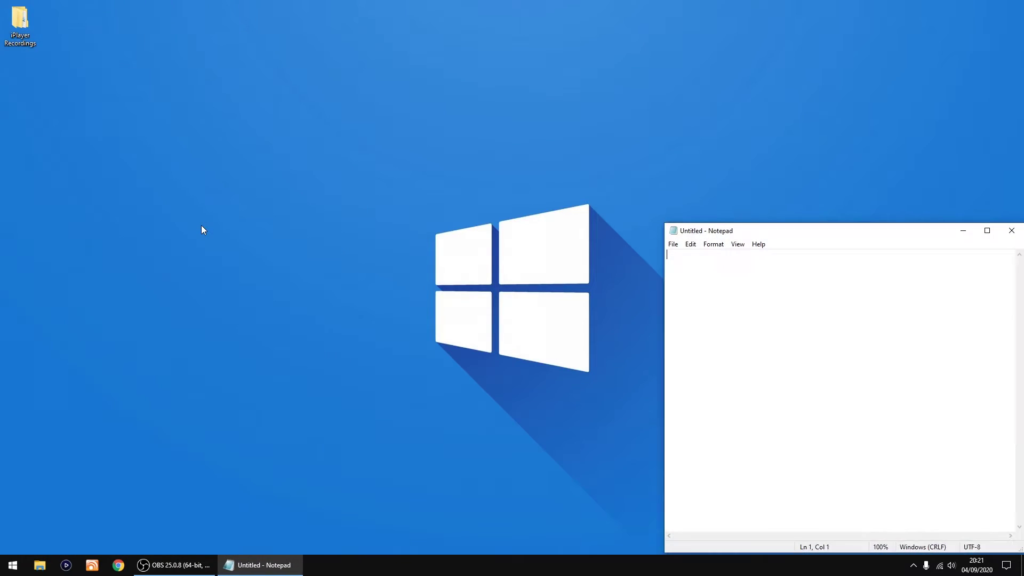
click(119, 565)
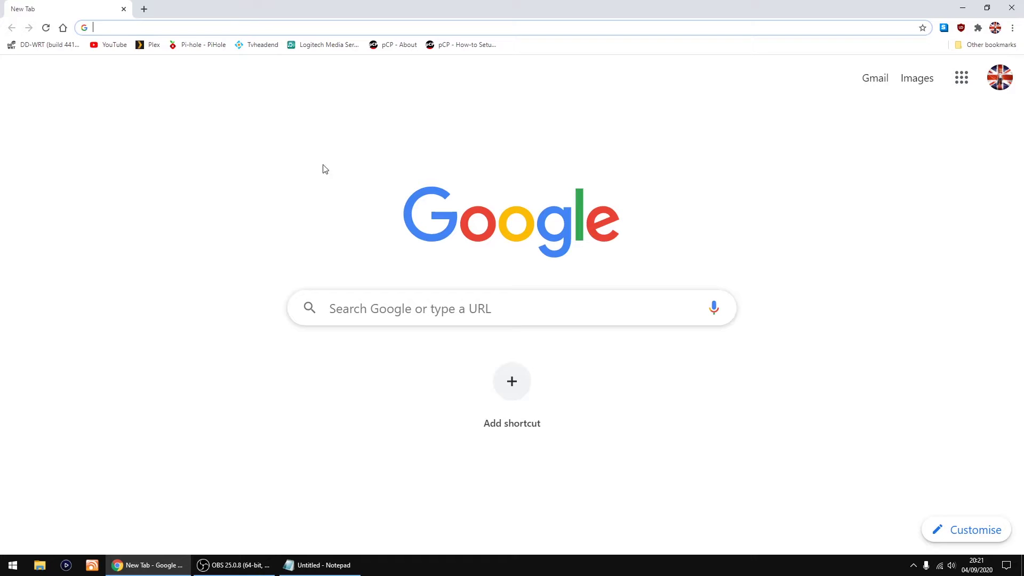
Step: Open the 'pCP - How-to Setup' guide and scroll to the wpa_supplicant.conf boot-partition section
click(465, 47)
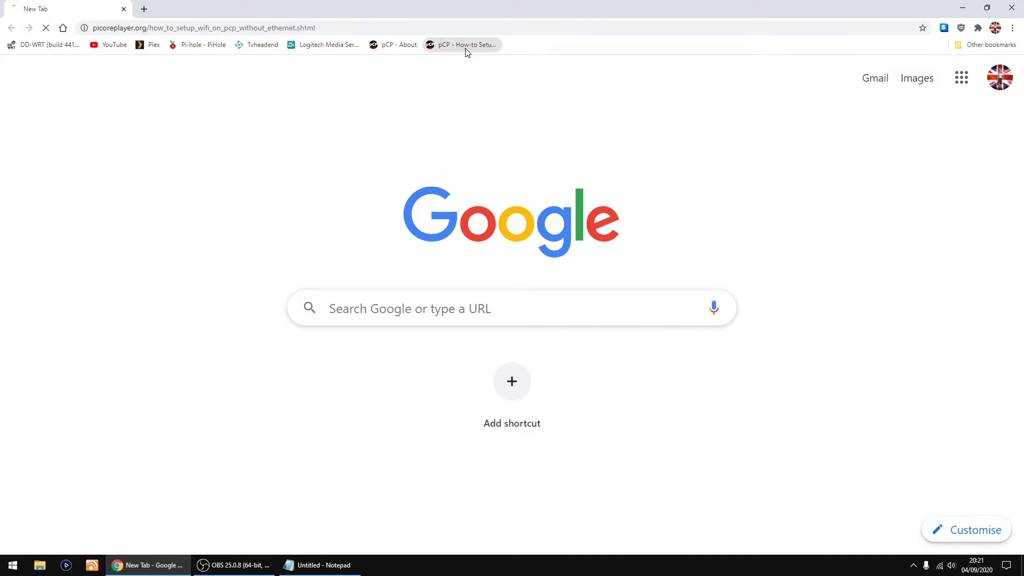
scroll(313, 210, down, 4)
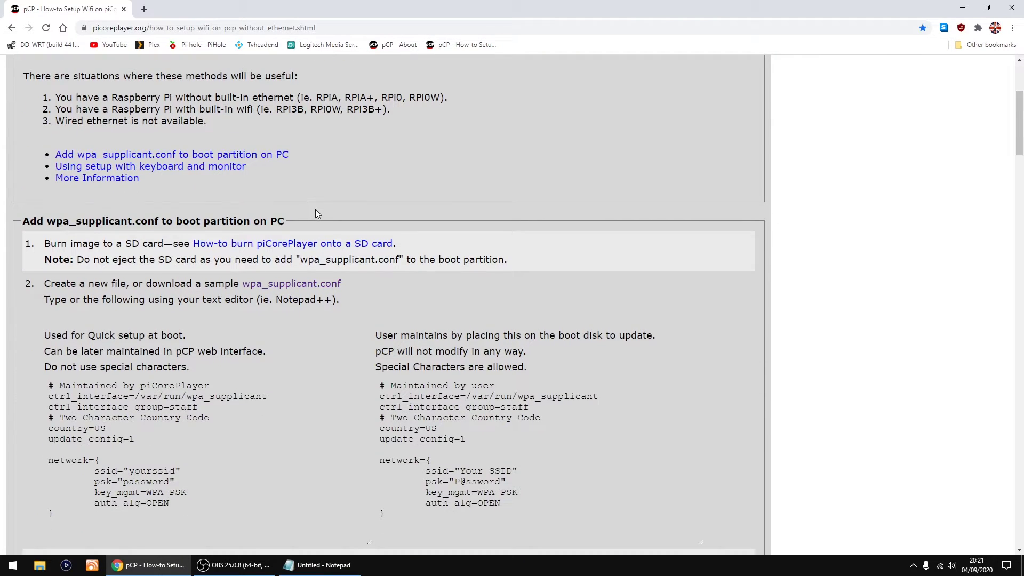
scroll(315, 209, down, 2)
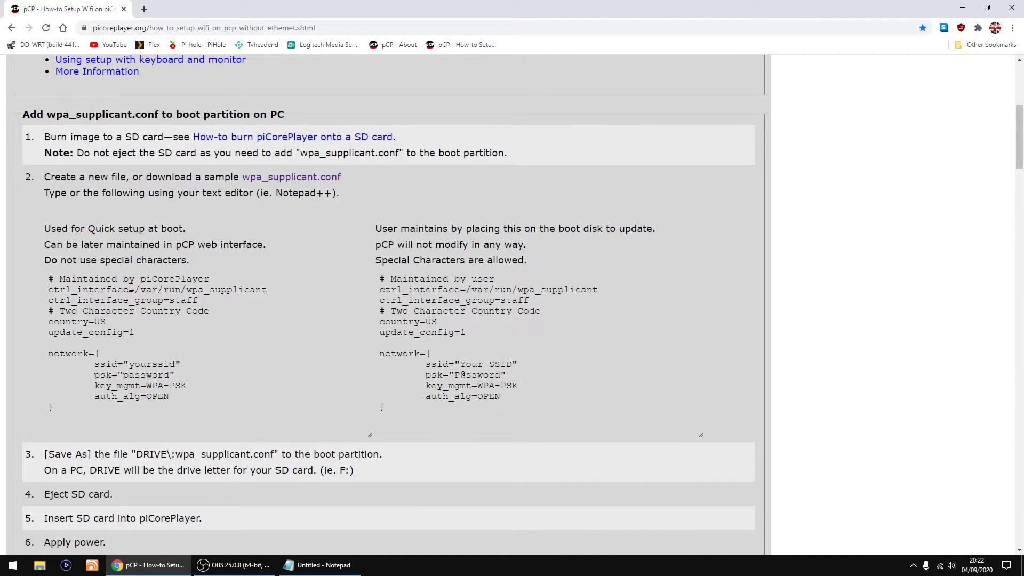
Step: In a new tab, open piCorePlayer About then Wifi Settings, comparing it with the guide tab
click(144, 9)
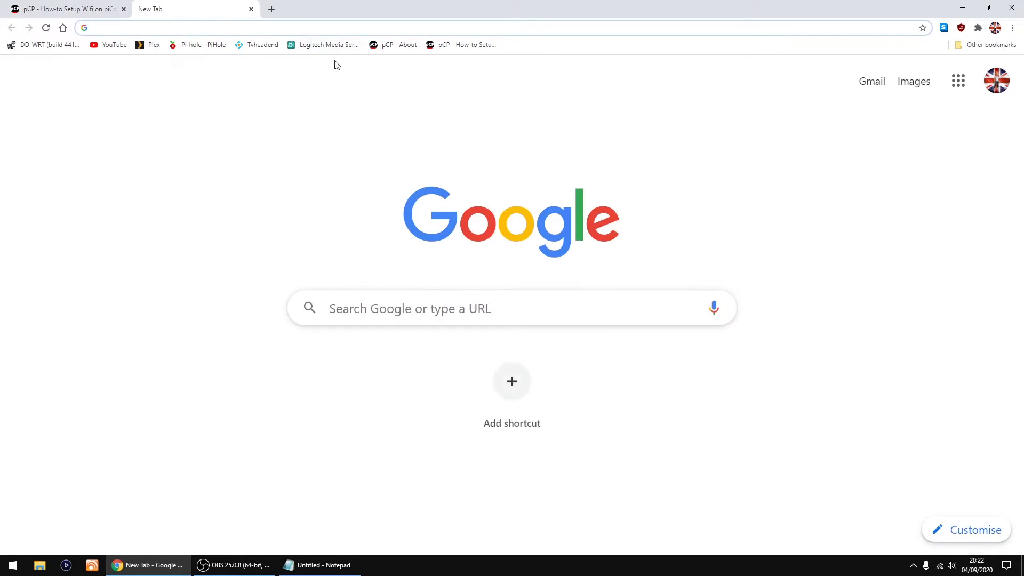
click(386, 48)
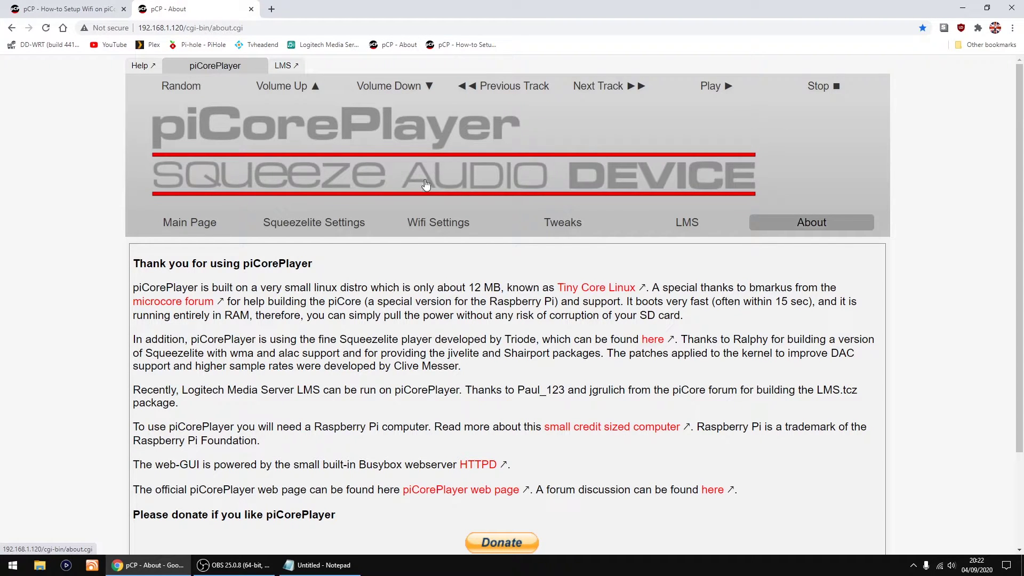
click(437, 222)
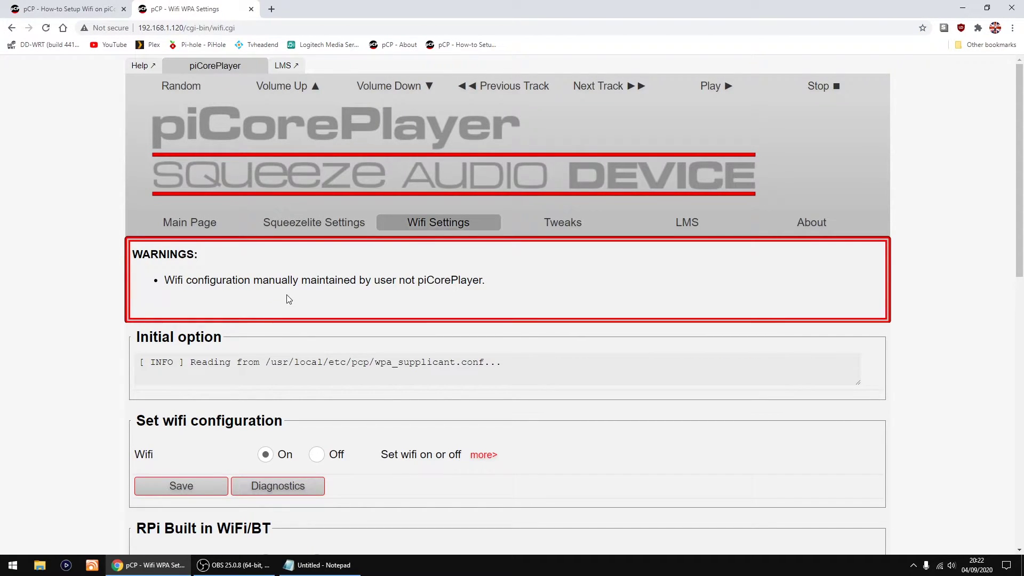
click(70, 9)
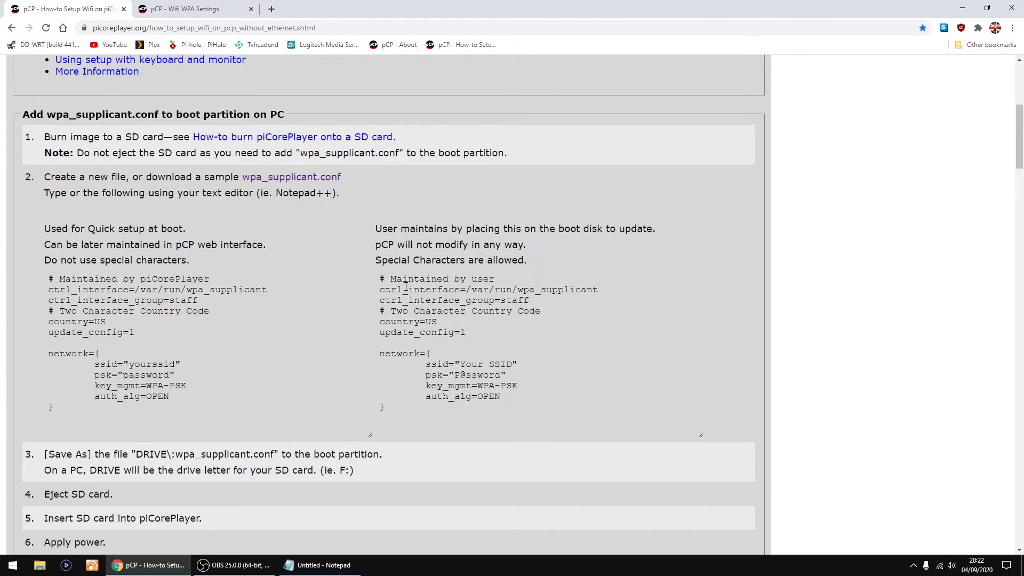
click(234, 9)
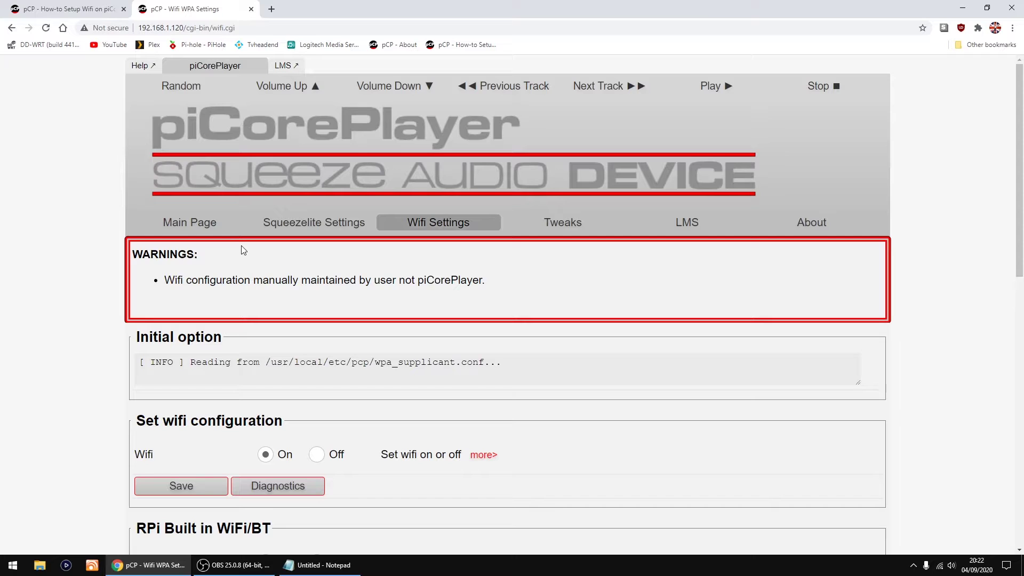
Step: Close the Wifi Settings tab and copy the user-maintained wpa_supplicant sample from the guide
click(250, 9)
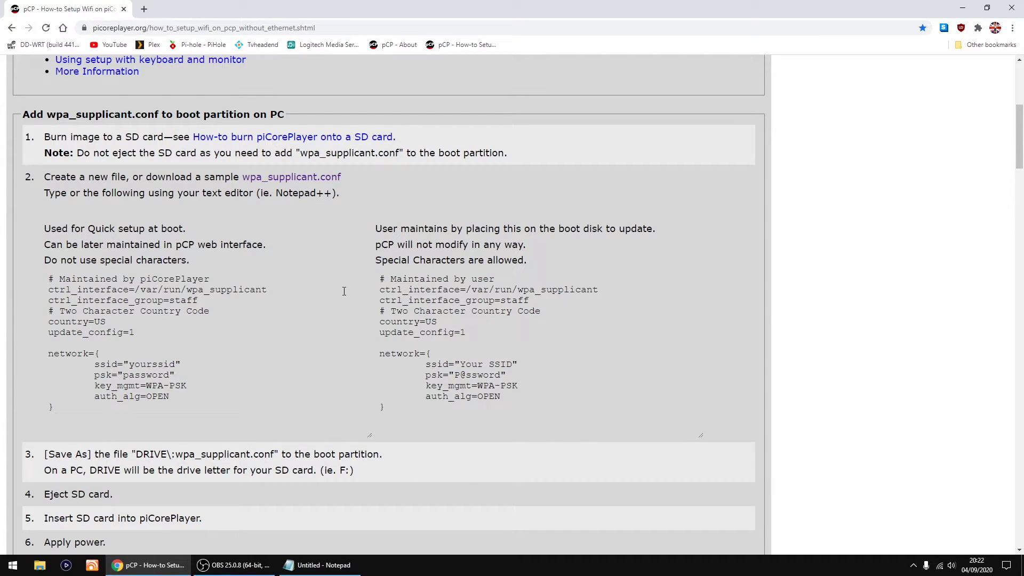
drag(386, 408, 368, 279)
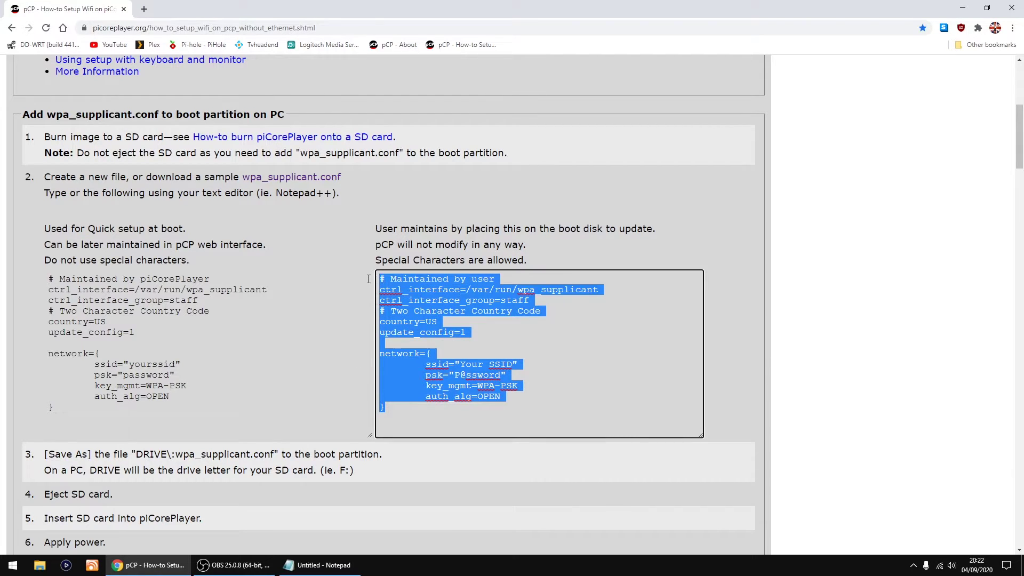
right_click(412, 293)
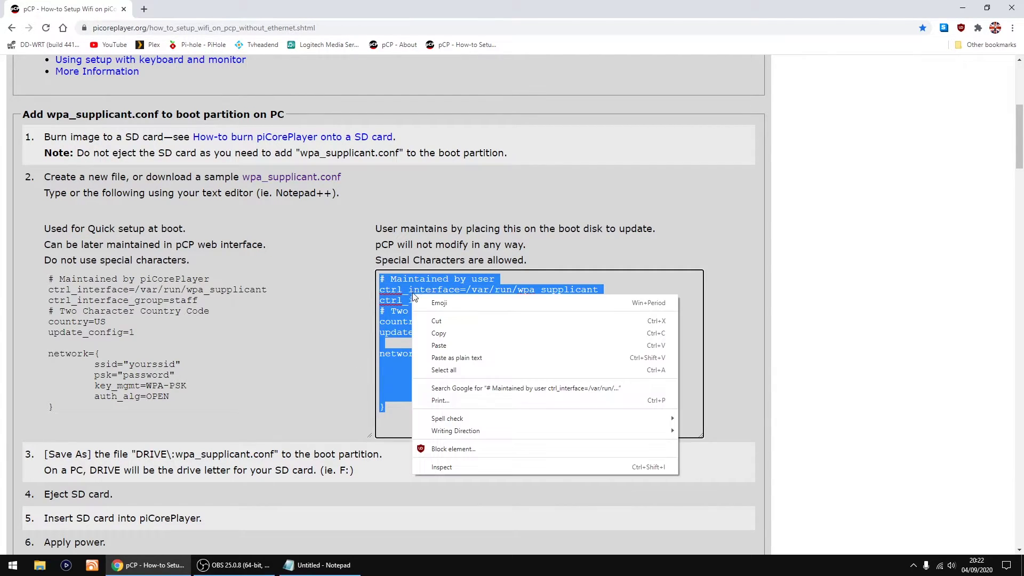
click(452, 333)
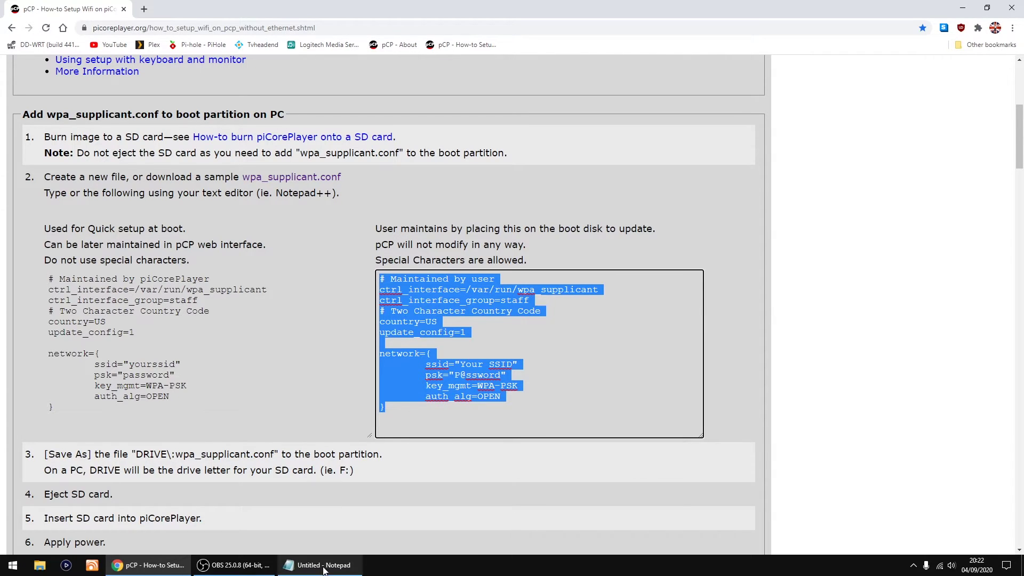
Step: Paste the sample configuration into the untitled Notepad document and zoom the text to 190%
click(323, 566)
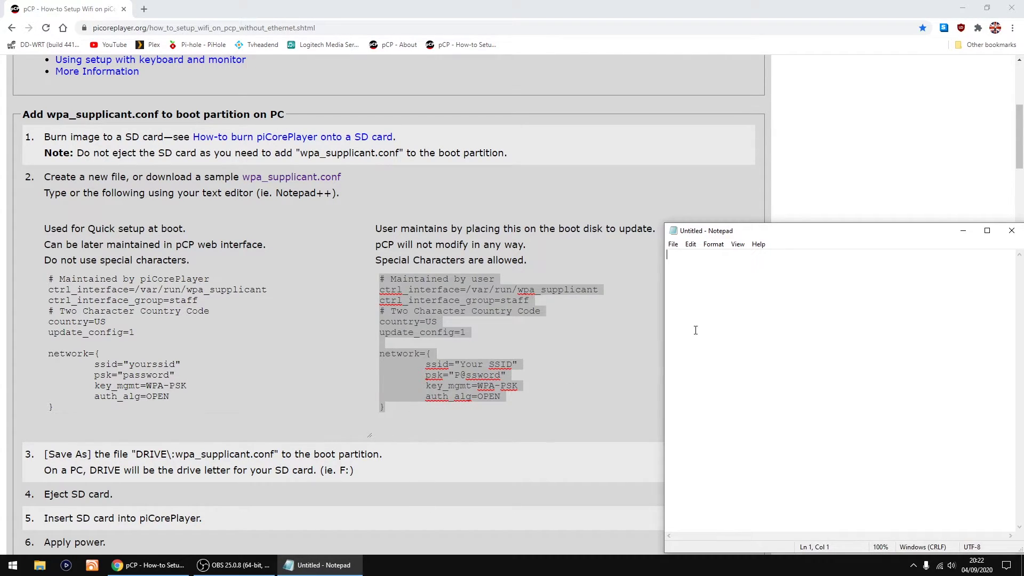
right_click(711, 314)
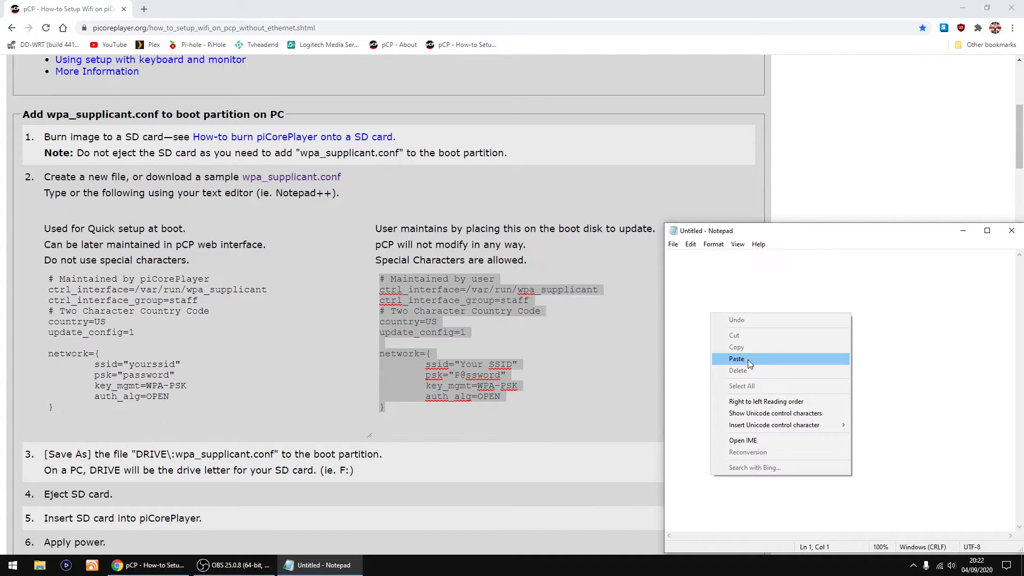
click(747, 361)
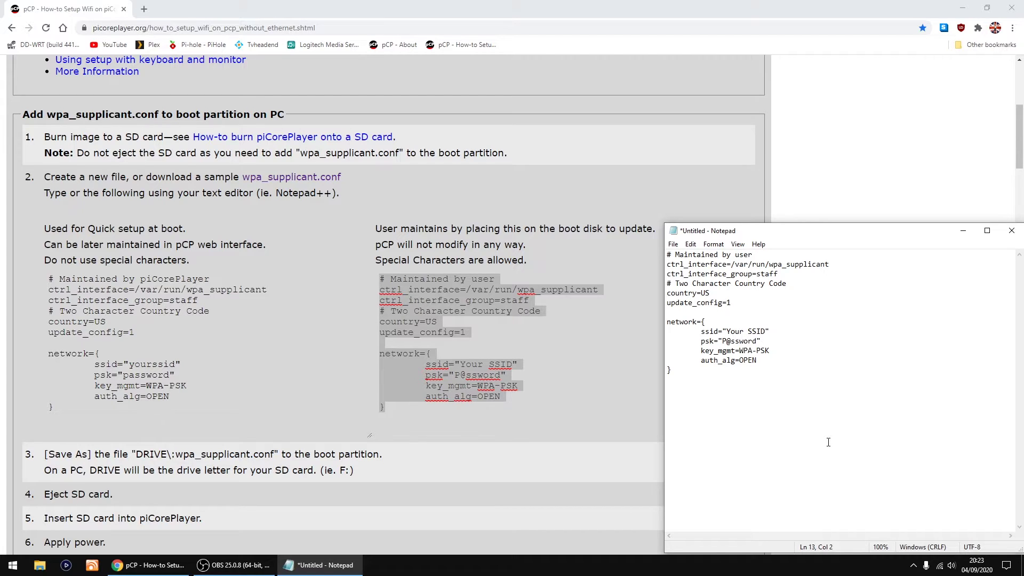
scroll(828, 442, up, 8)
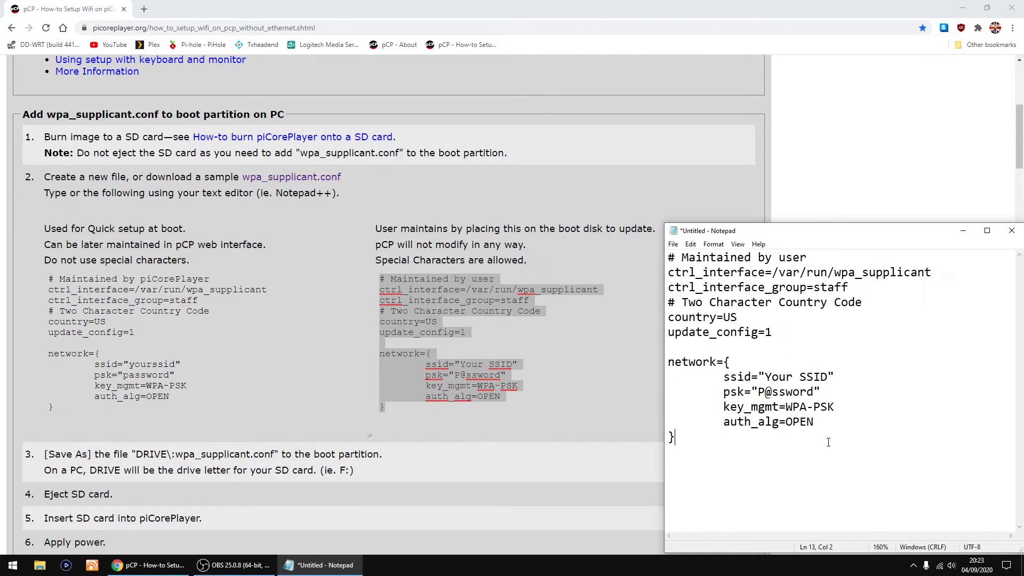
scroll(828, 442, up, 1)
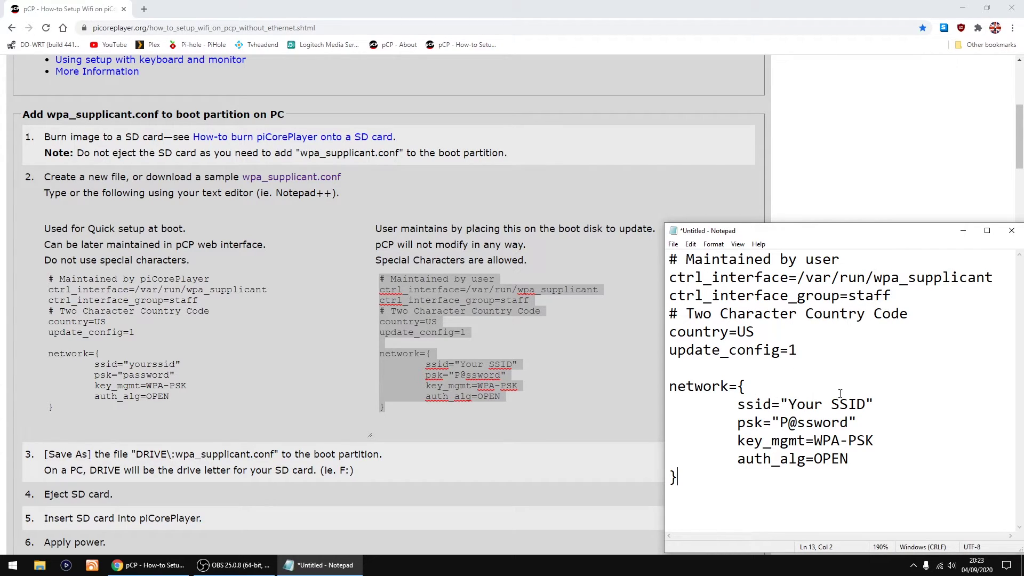
Step: Replace the Your SSID placeholder with mywifi and the sample psk value with the wifi password
drag(865, 404, 795, 405)
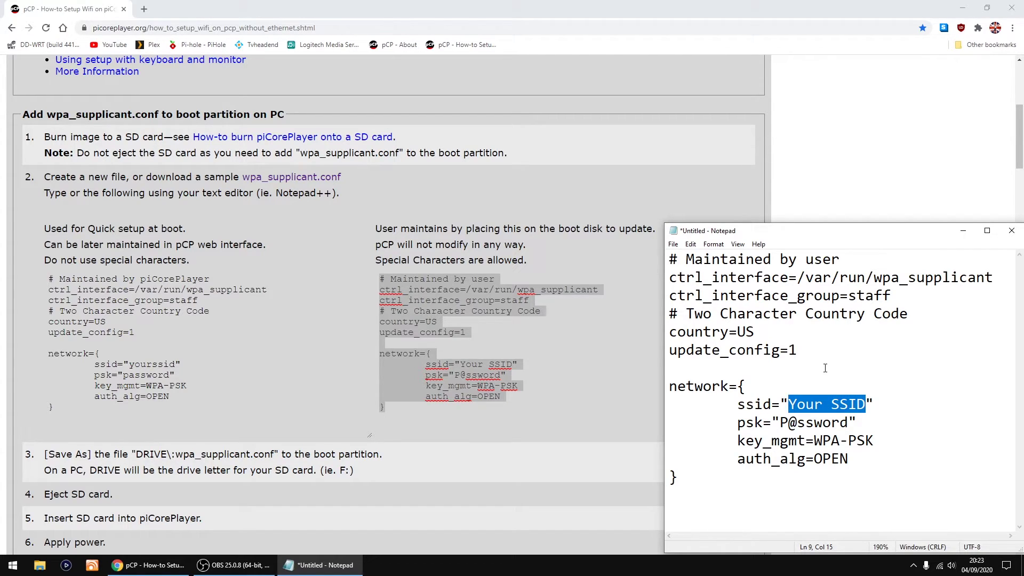
text(mywifi)
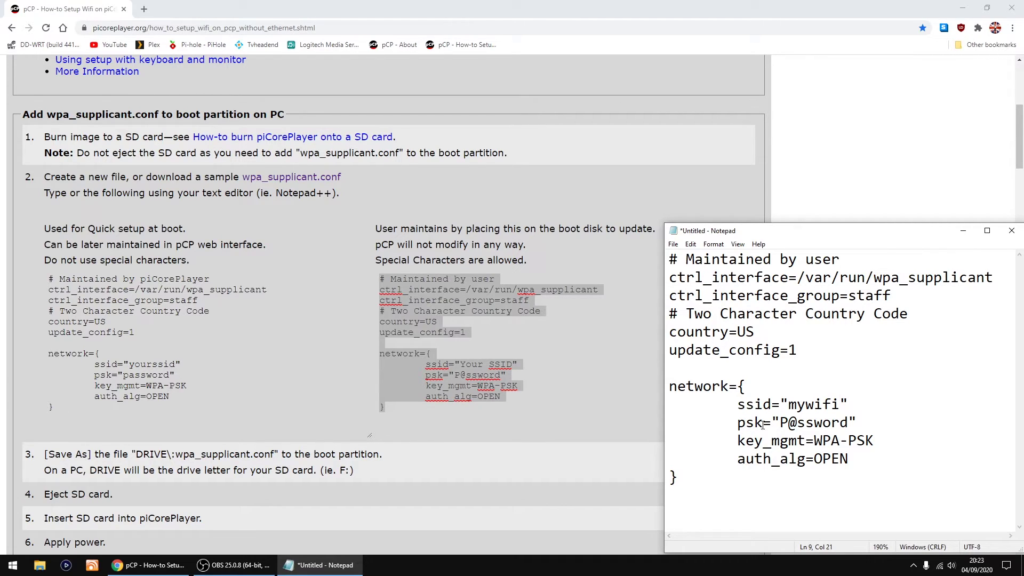
drag(847, 423, 782, 431)
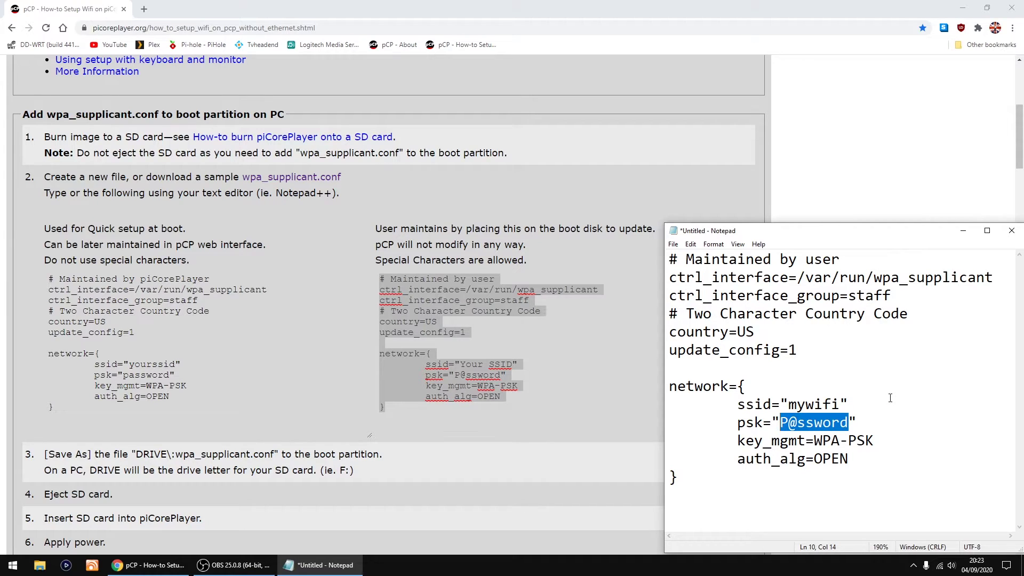
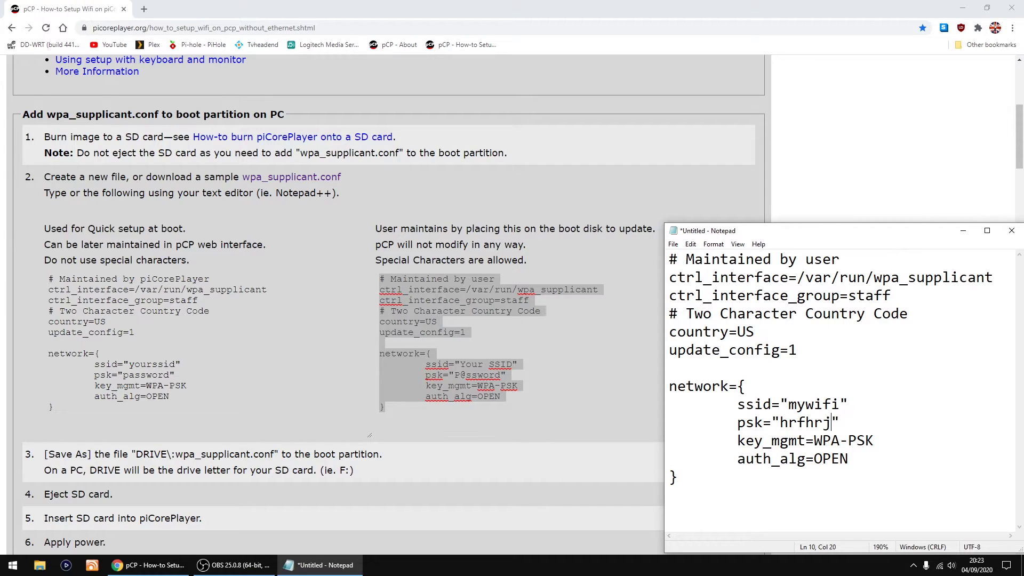
Step: Copy the file name wpa_supplicant.conf from step 3 of the guide
click(272, 453)
drag(273, 453, 176, 453)
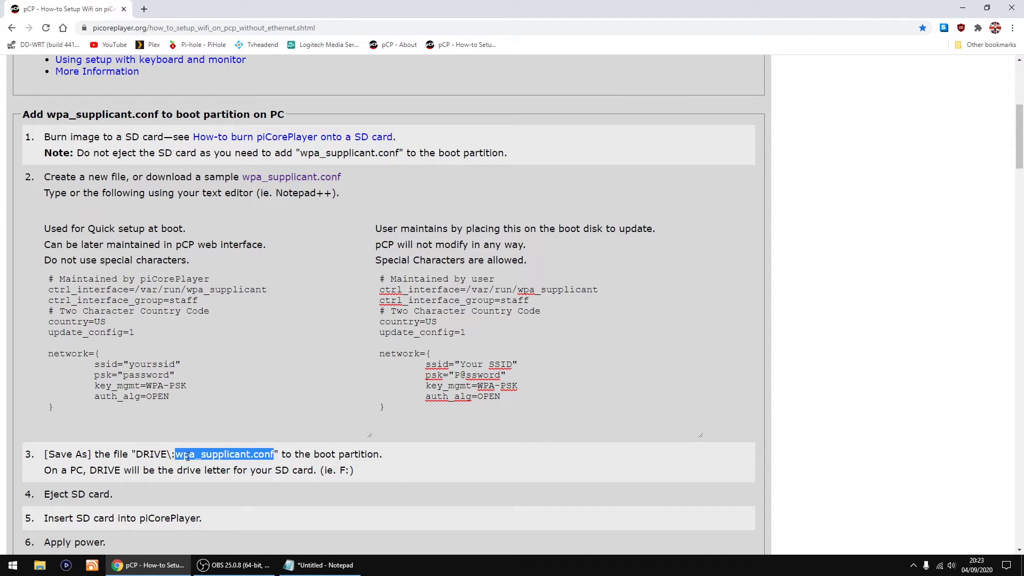
right_click(187, 456)
click(230, 467)
click(323, 568)
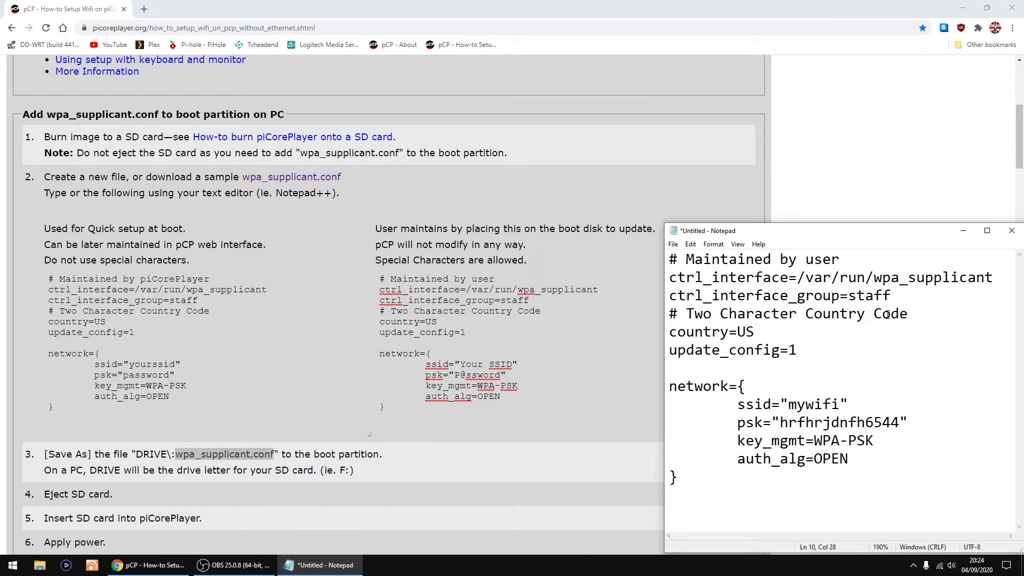
Step: Close Notepad and choose Save at the prompt for the untitled document
click(673, 244)
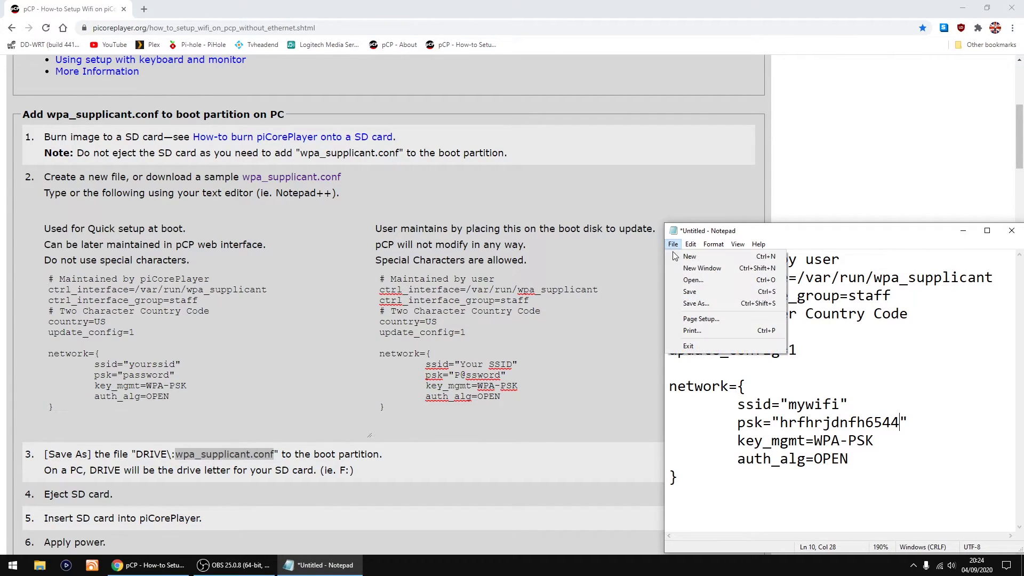
click(880, 244)
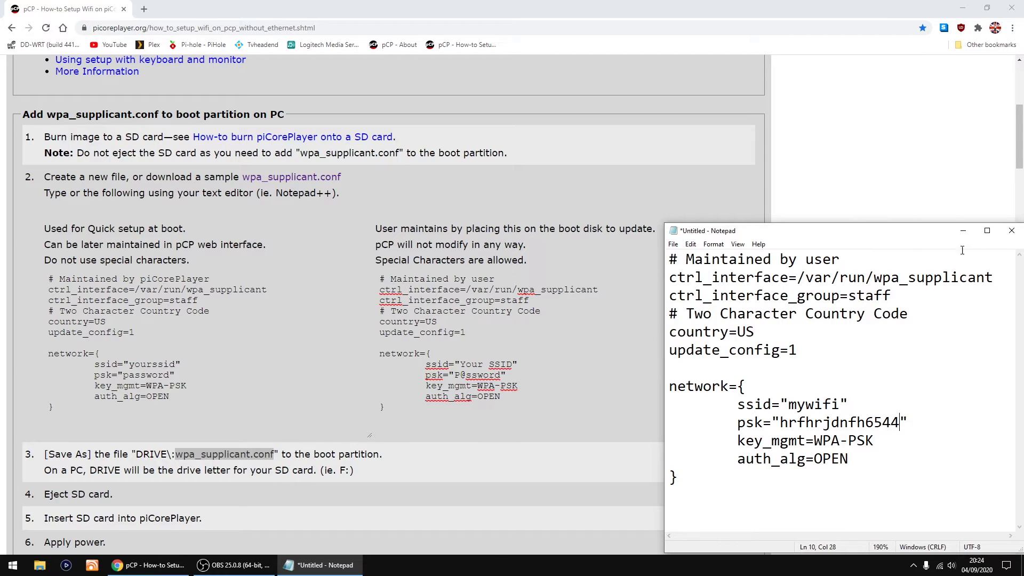
click(1017, 237)
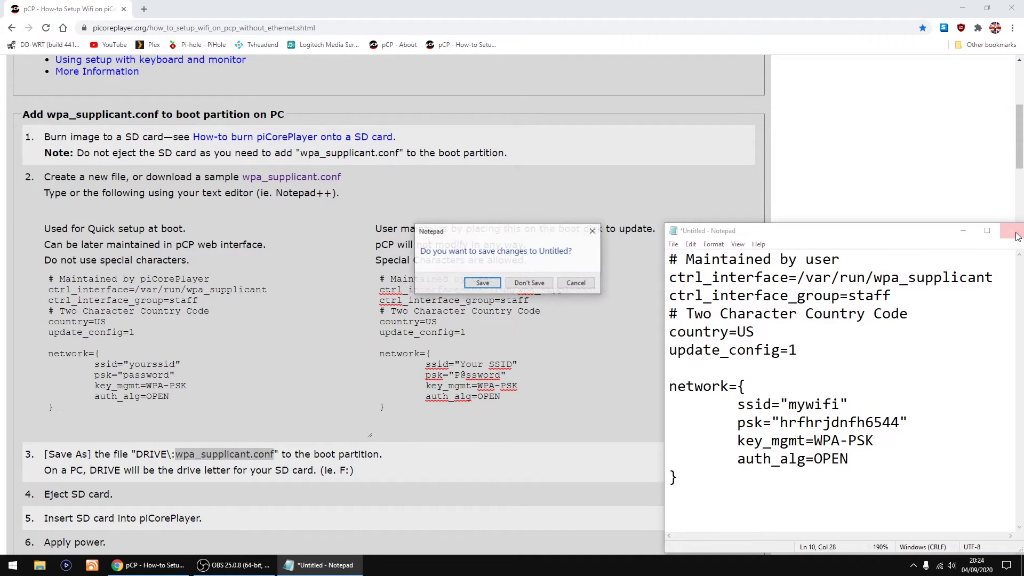
click(483, 283)
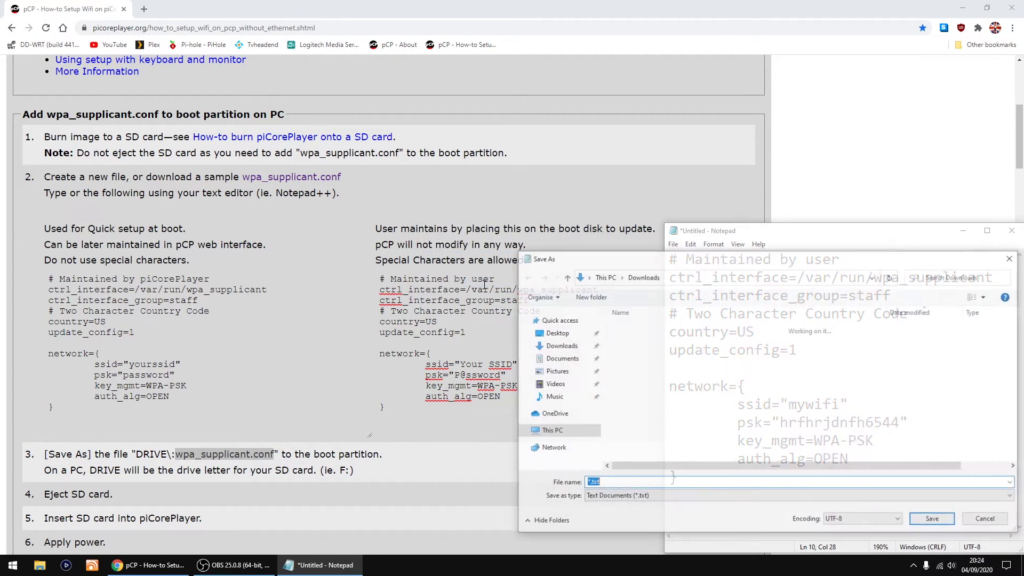
click(962, 8)
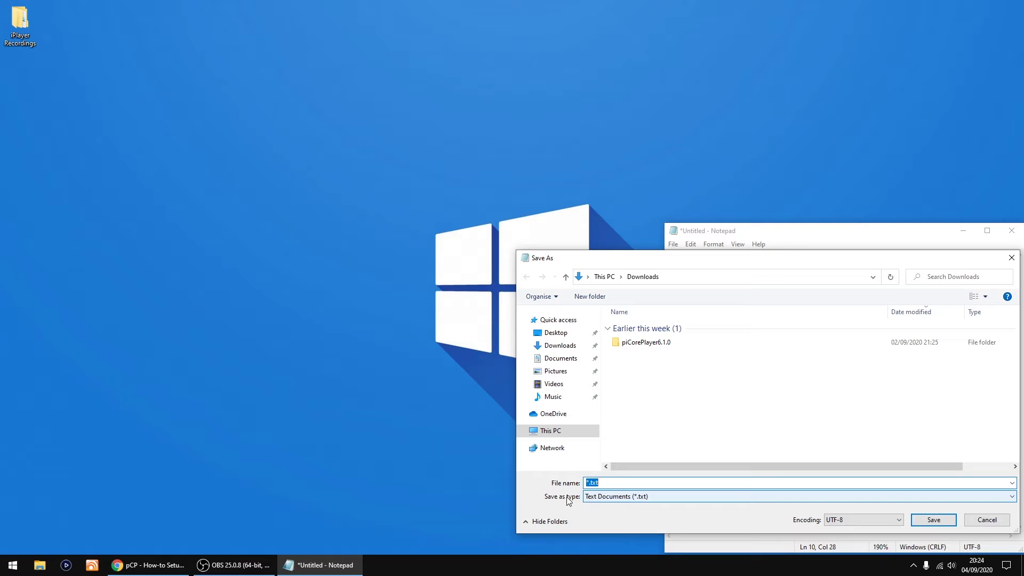
Step: Save it in Downloads as wpa_supplicant.conf with Save as type set to All Files
click(597, 499)
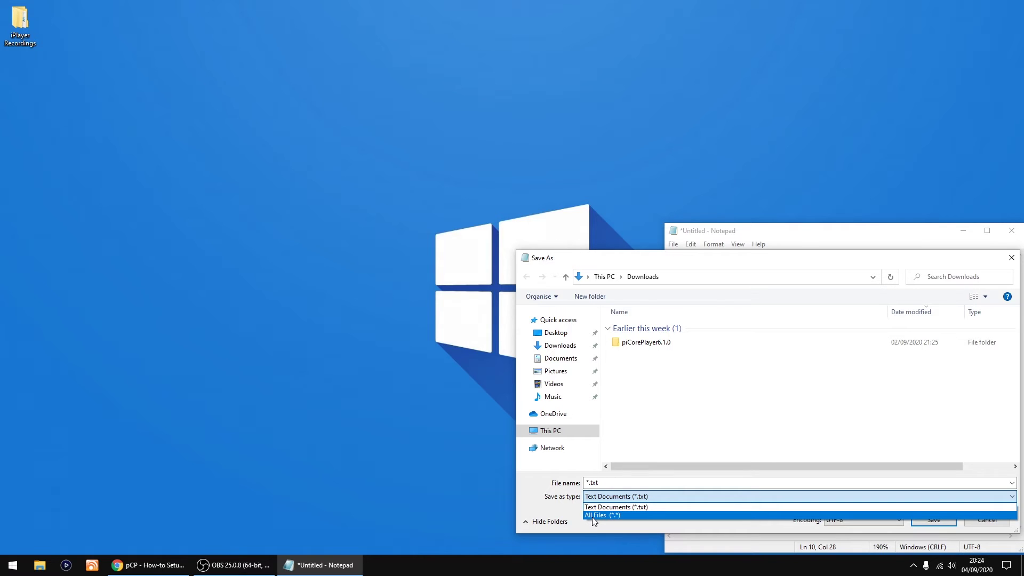
click(592, 514)
click(587, 483)
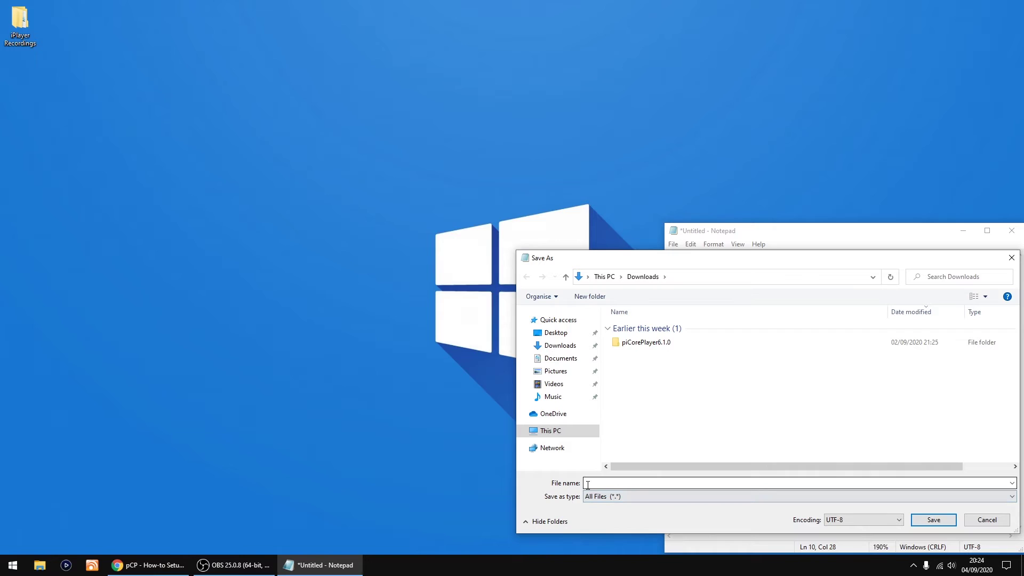
right_click(587, 484)
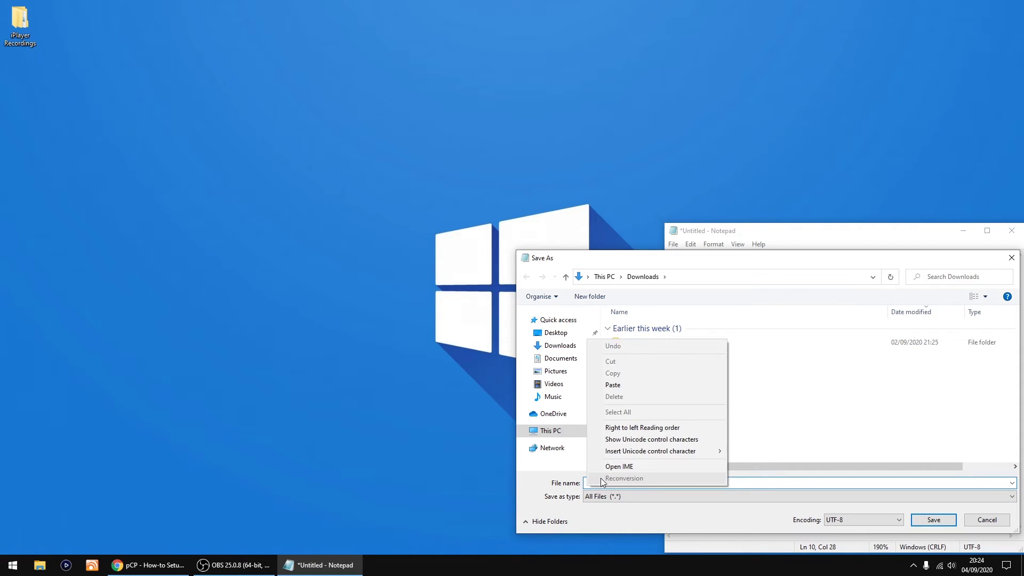
click(629, 385)
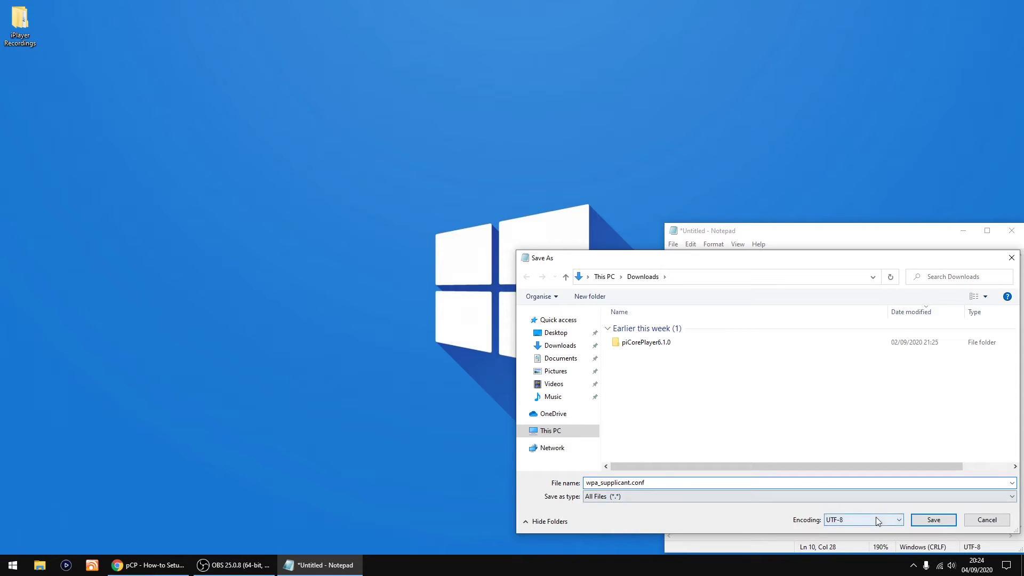
click(933, 521)
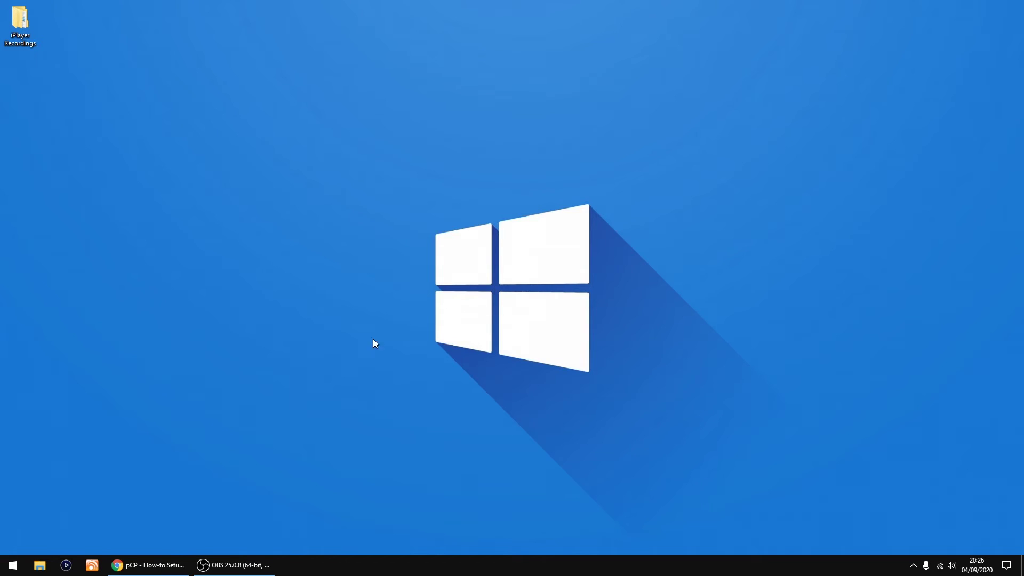
Step: Copy wpa_supplicant.conf from Downloads in File Explorer, then return to This PC
click(40, 564)
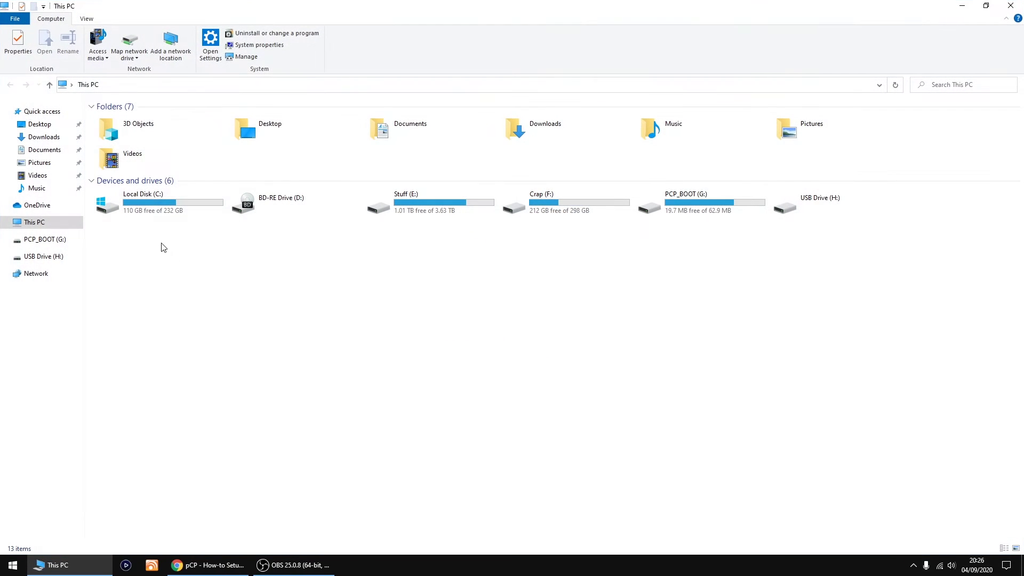
click(45, 138)
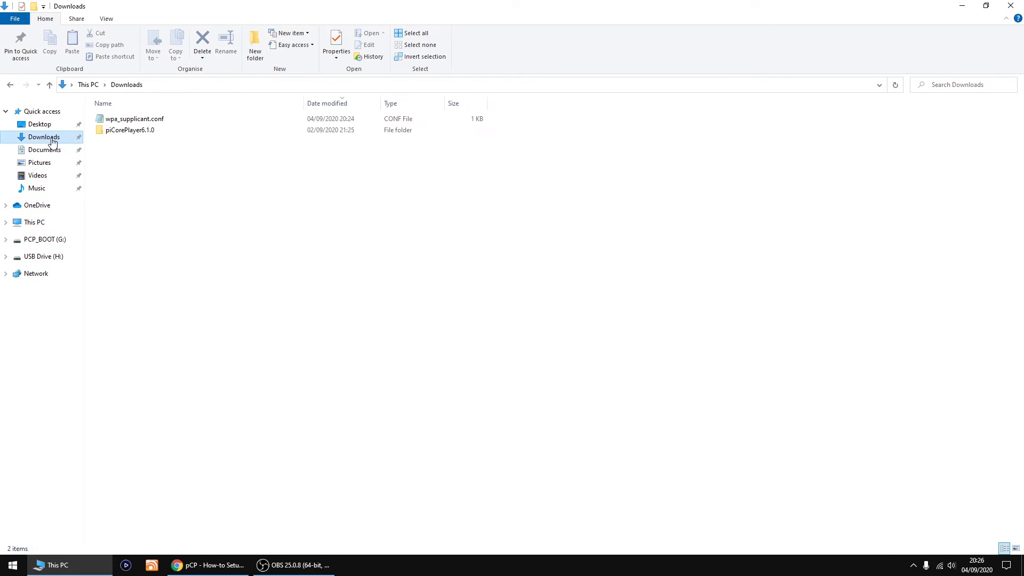
right_click(129, 122)
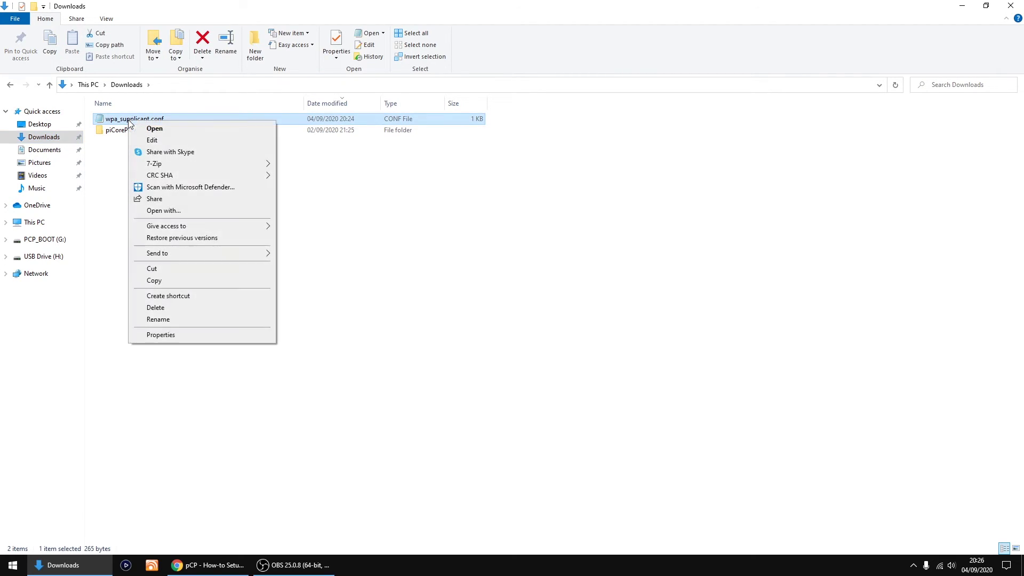
click(169, 281)
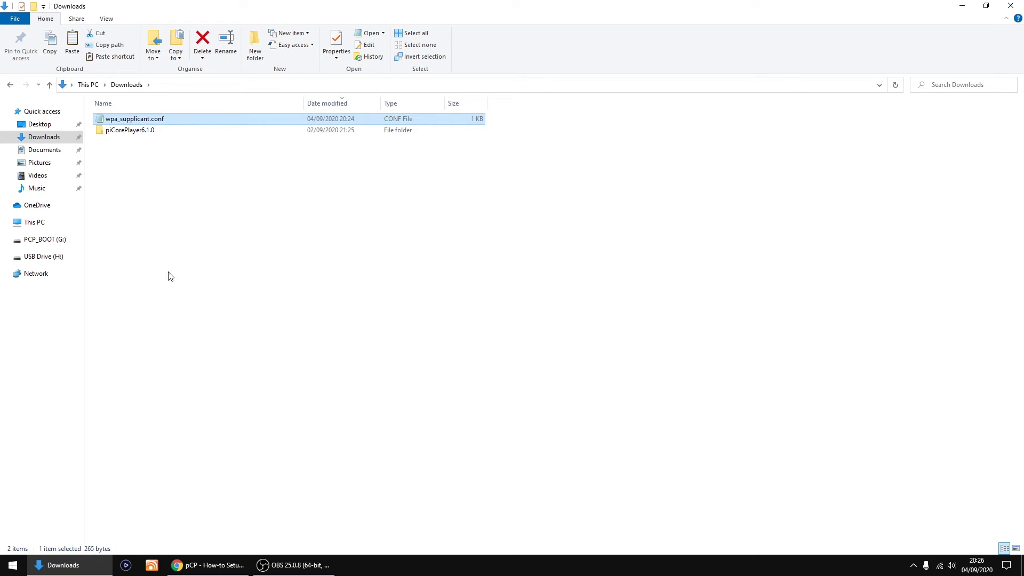
click(35, 223)
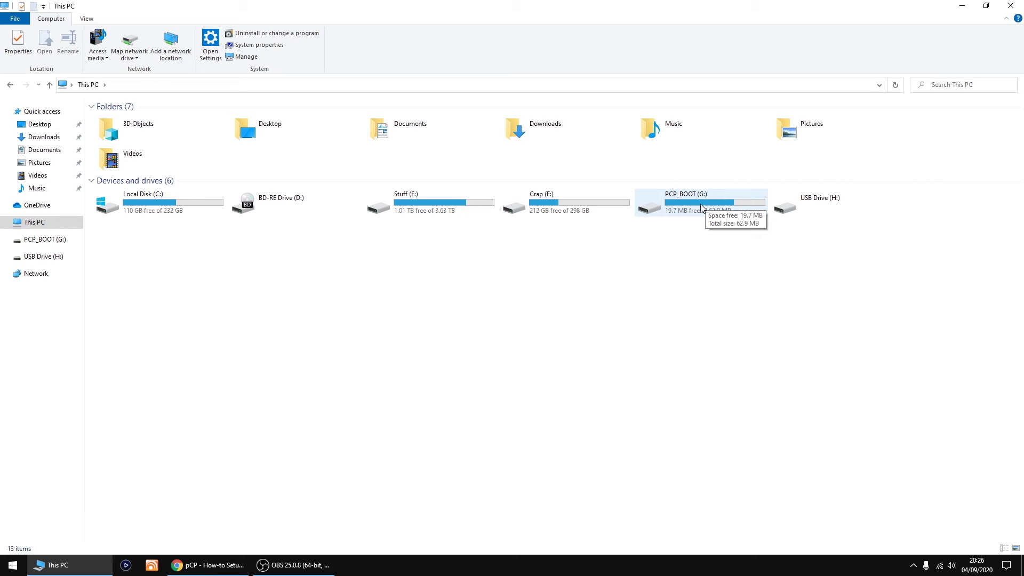
Step: Paste wpa_supplicant.conf into the PCP_BOOT (G:) drive and close File Explorer
double_click(700, 204)
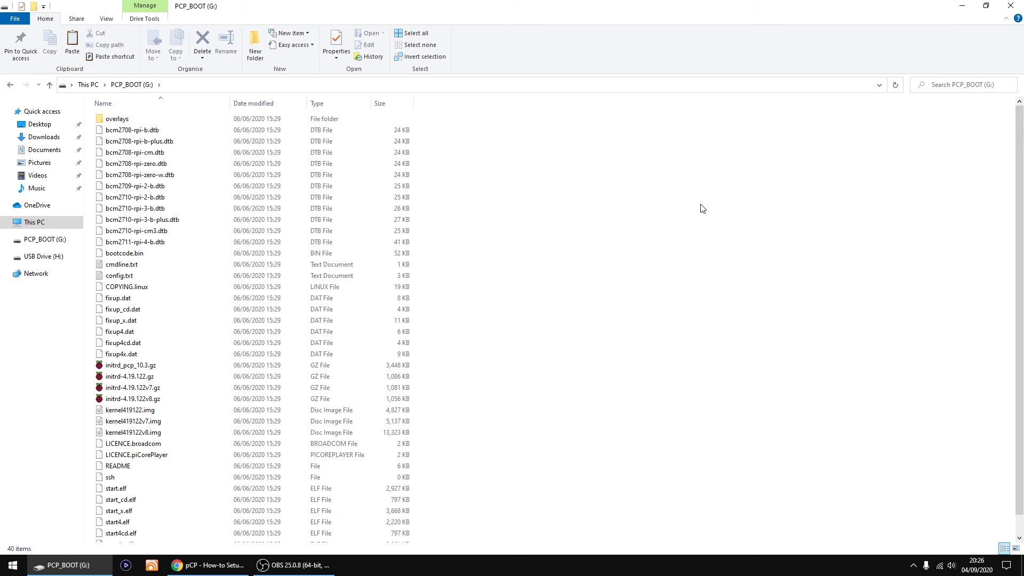
scroll(612, 246, down, 1)
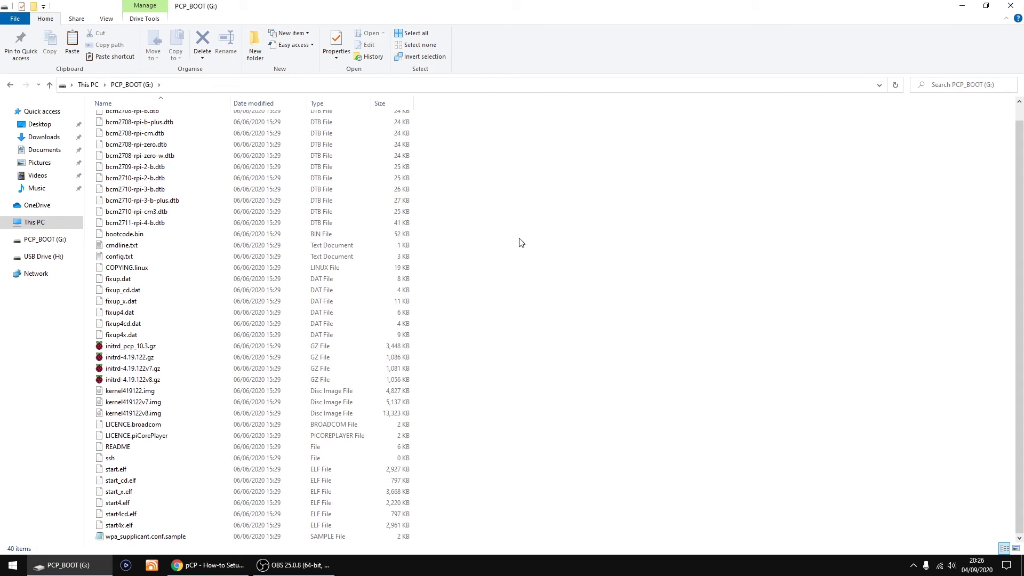
right_click(557, 236)
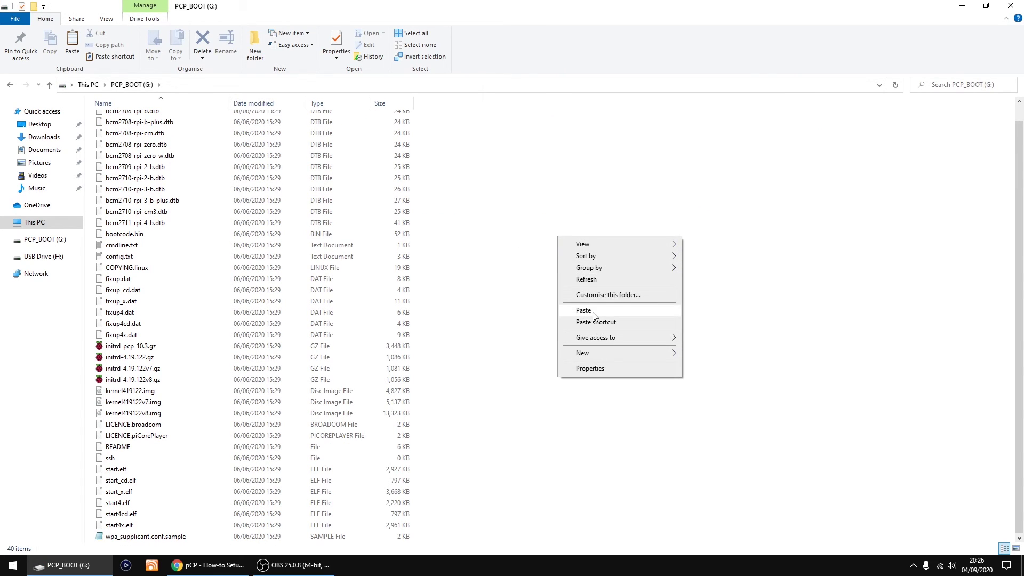
click(587, 311)
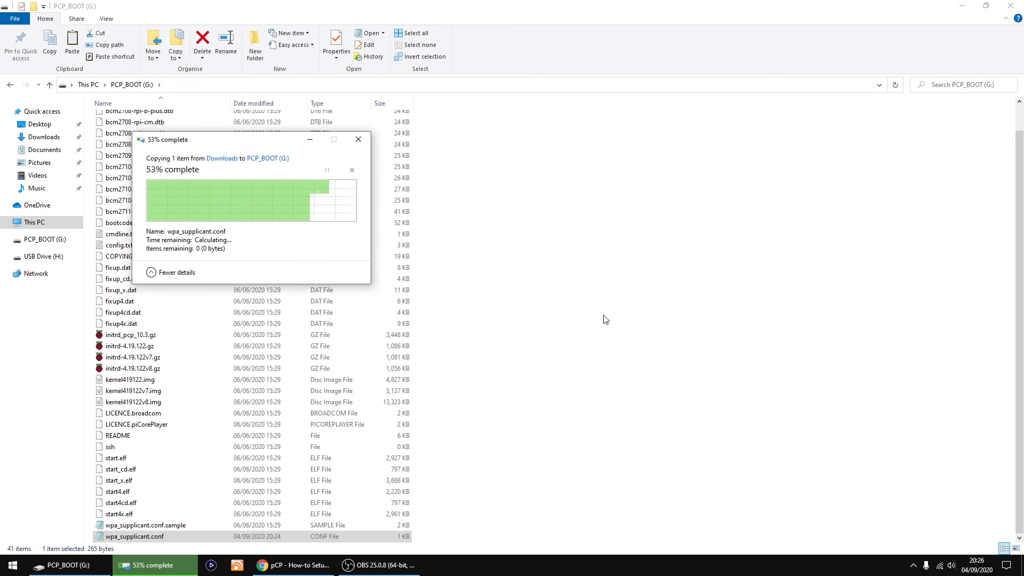
click(605, 318)
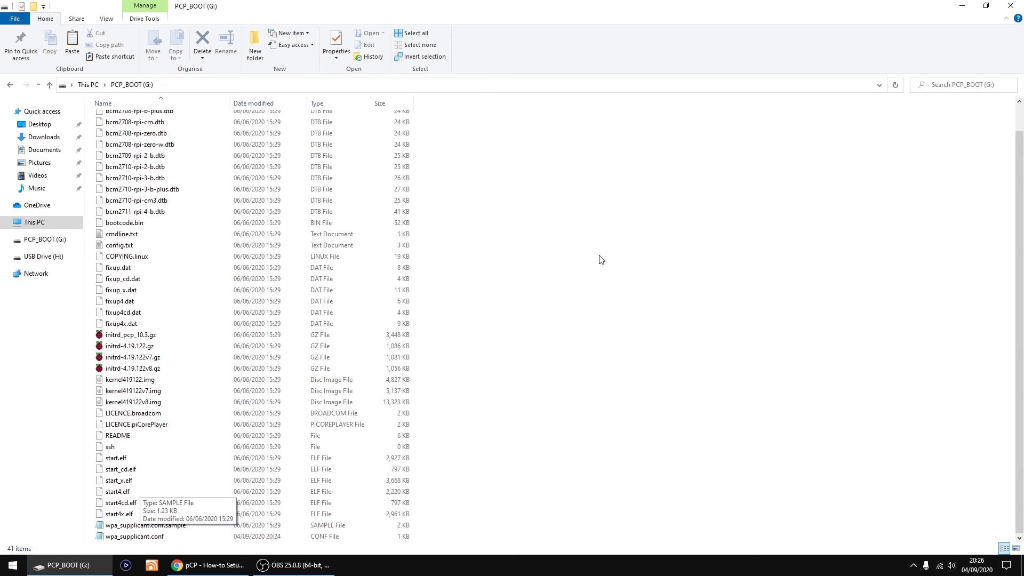
click(1010, 5)
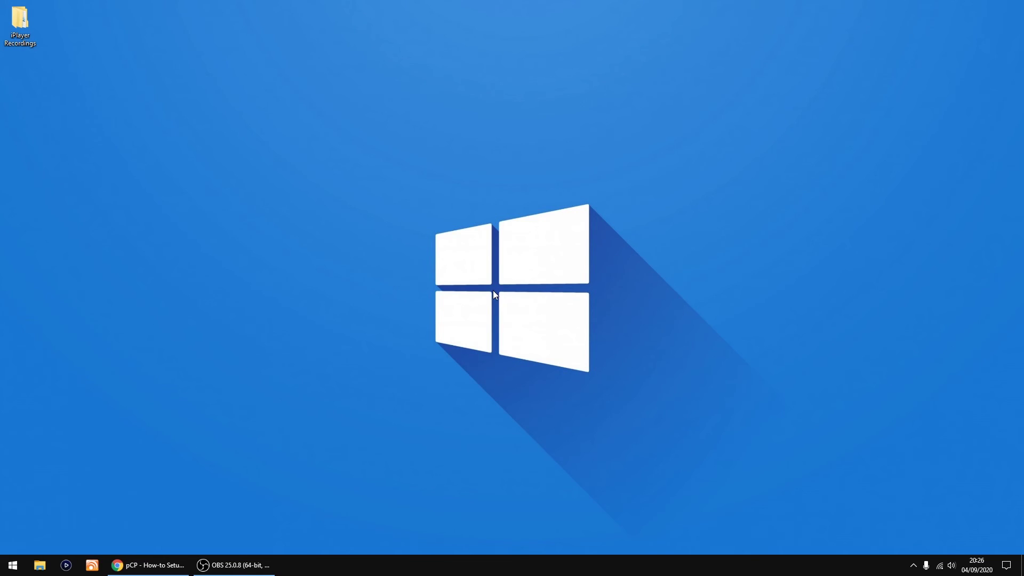